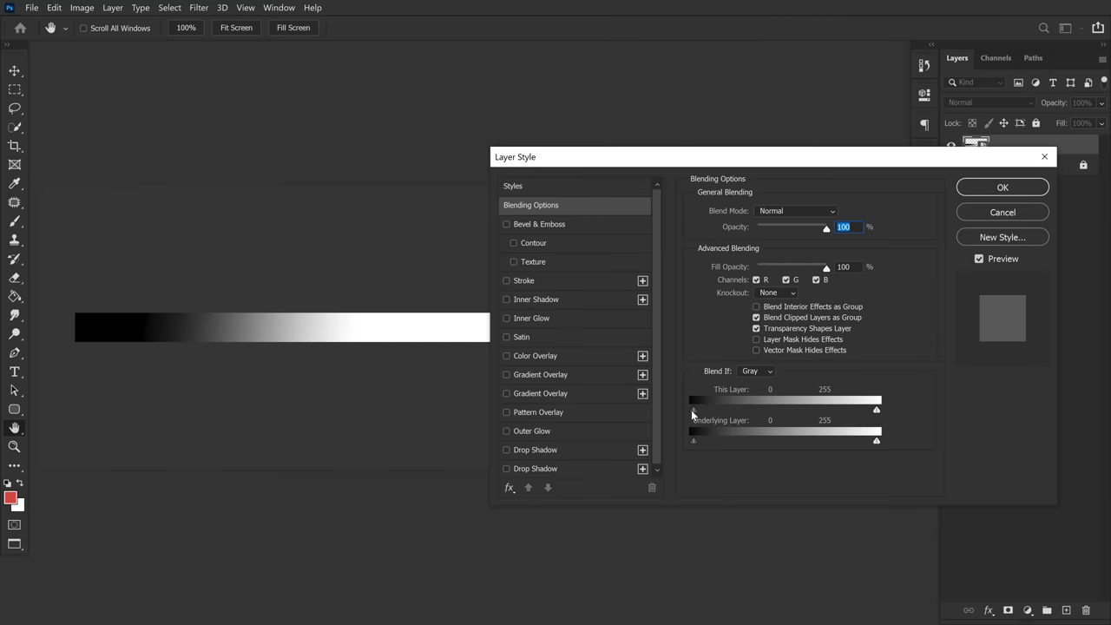
# Drag the gradient layer's This Layer black Blend If slider to 78
pyautogui.moveTo(691, 410); pyautogui.dragTo(721, 410)
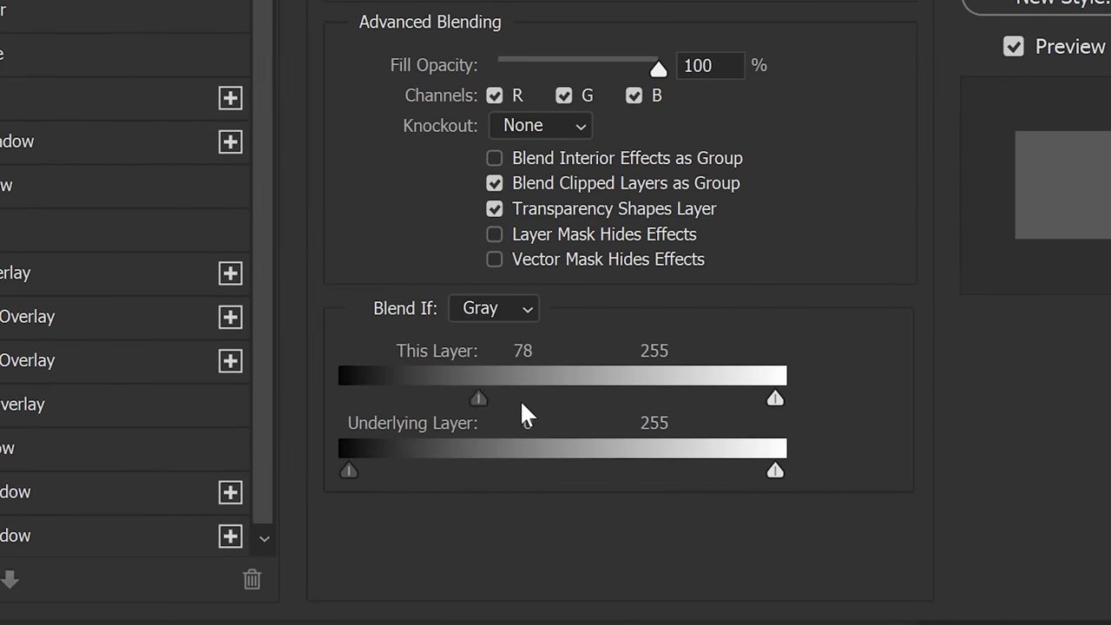
# Reset the black This Layer slider to 0, then split it into a soft fade at about 0 / 53
pyautogui.moveTo(524, 413); pyautogui.dragTo(409, 406)
pyautogui.moveTo(341, 395); pyautogui.dragTo(265, 392)
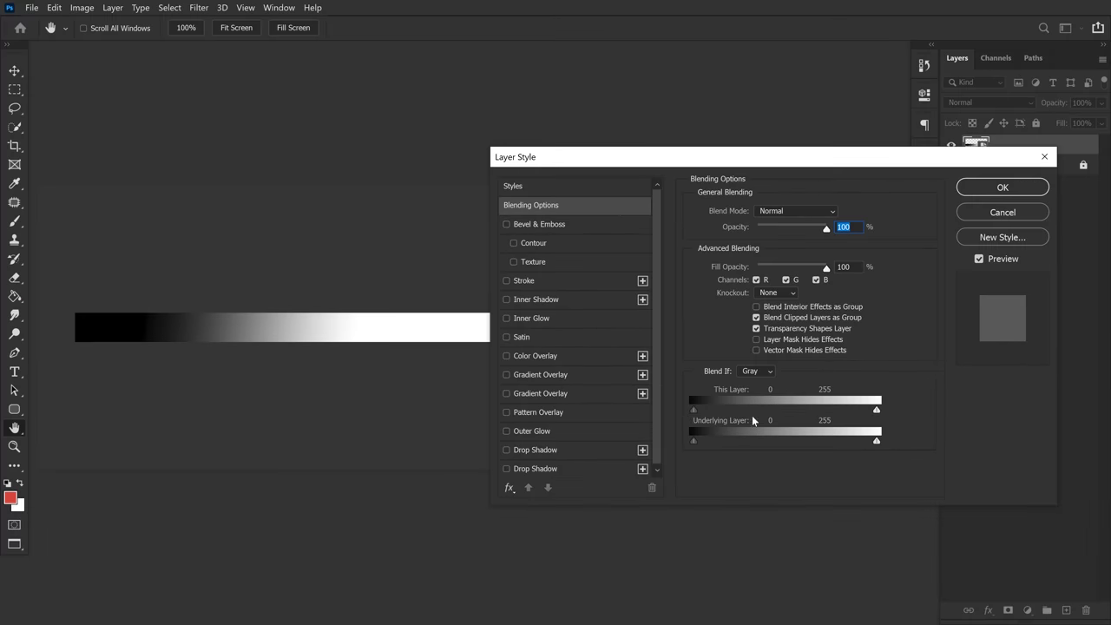
pyautogui.moveTo(694, 410)
pyautogui.mouseDown()
pyautogui.moveTo(811, 417)
pyautogui.moveTo(703, 415)
pyautogui.mouseUp()
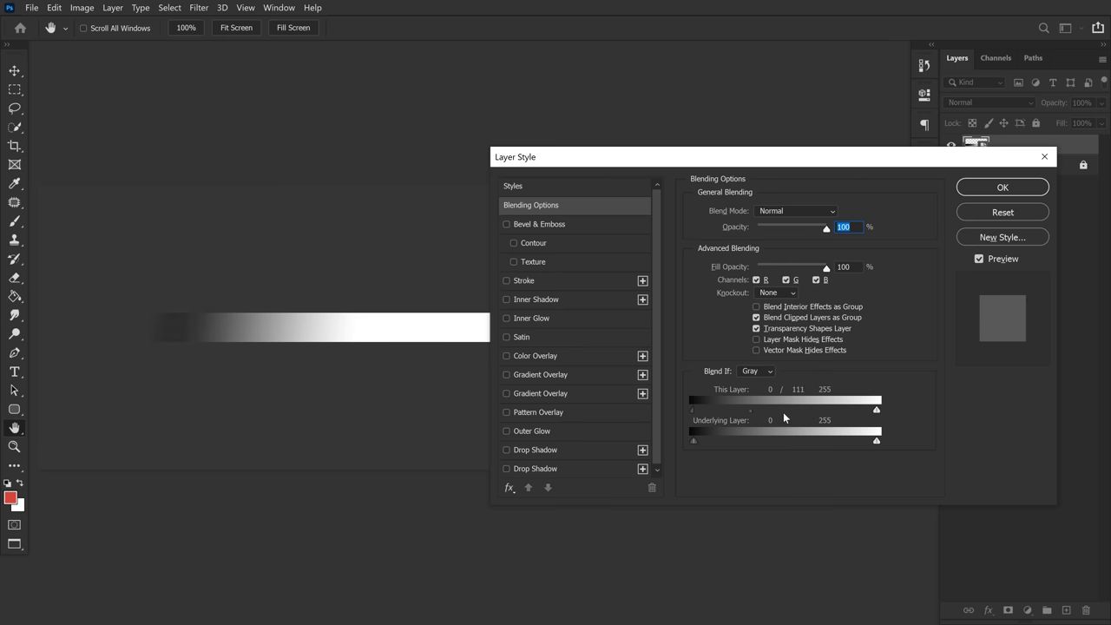
pyautogui.moveTo(784, 418); pyautogui.dragTo(727, 416)
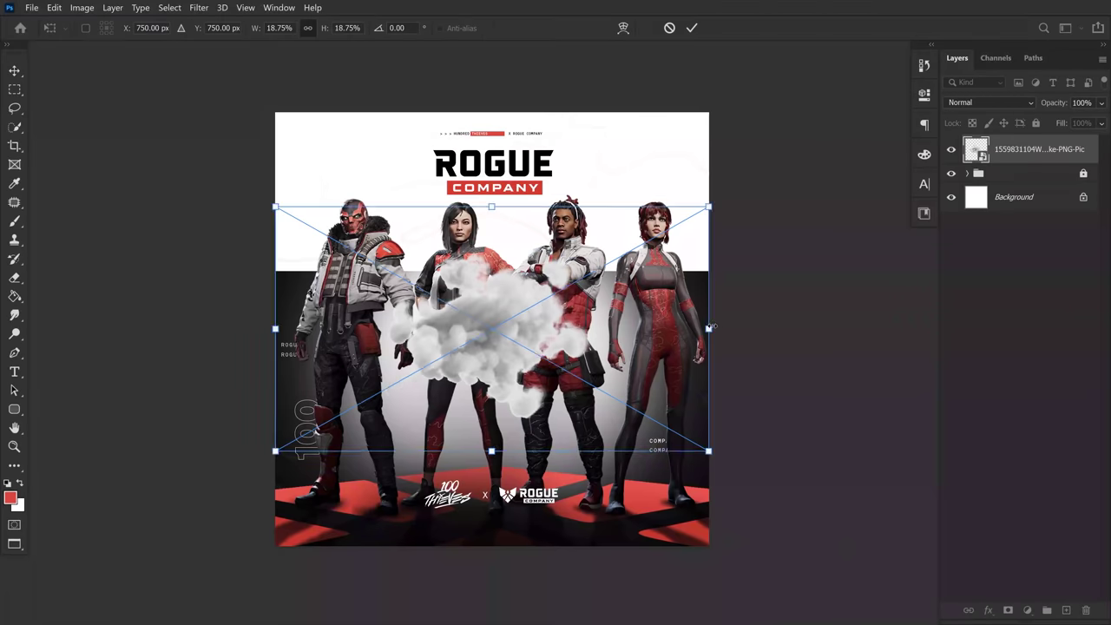
# Reshape the smoke image over the Rogue Company poster and commit the transform
pyautogui.rightClick(560, 310)
pyautogui.press('Escape')
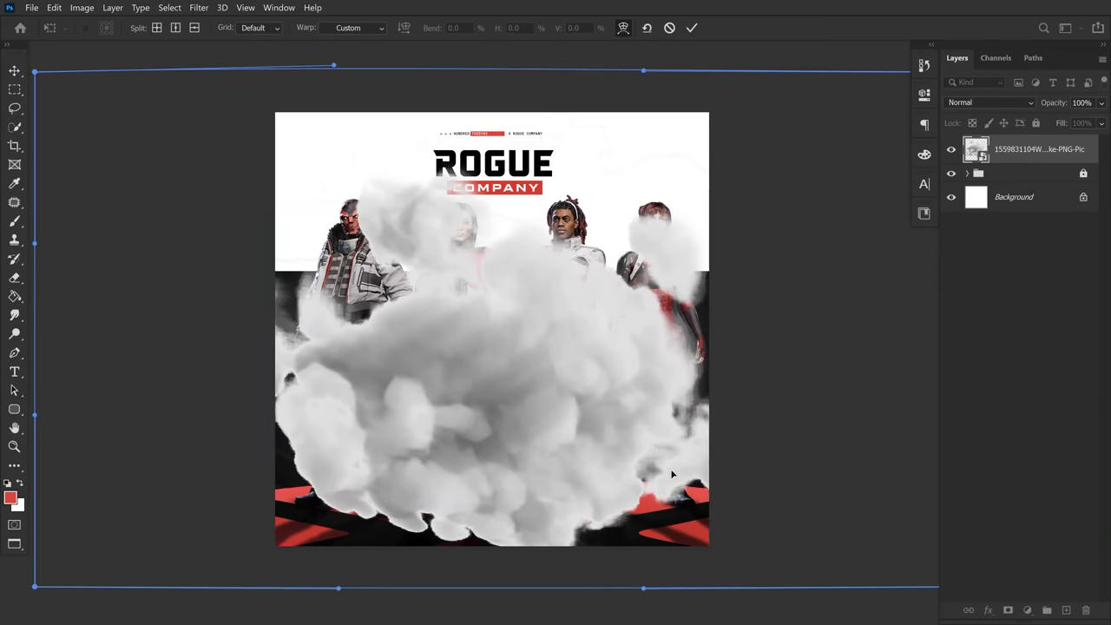
pyautogui.press('Return')
# Split the smoke layer's Blend If sliders on the Blue channel, with the highlight cutoff near 195
pyautogui.doubleClick(1040, 149)
pyautogui.doubleClick(1050, 149)
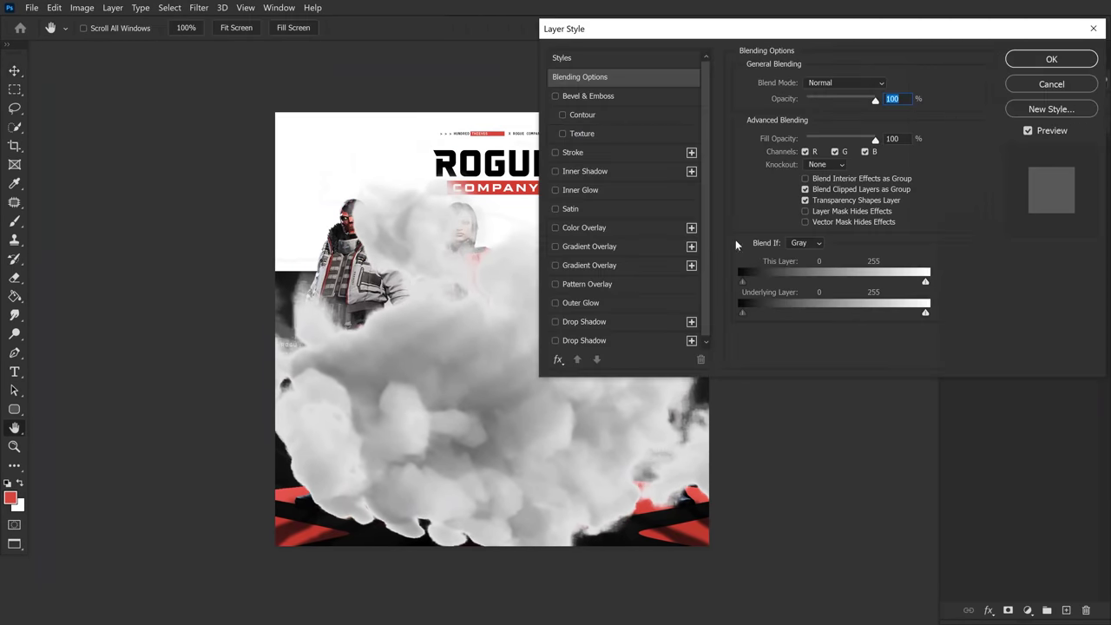
pyautogui.moveTo(800, 286); pyautogui.dragTo(863, 287)
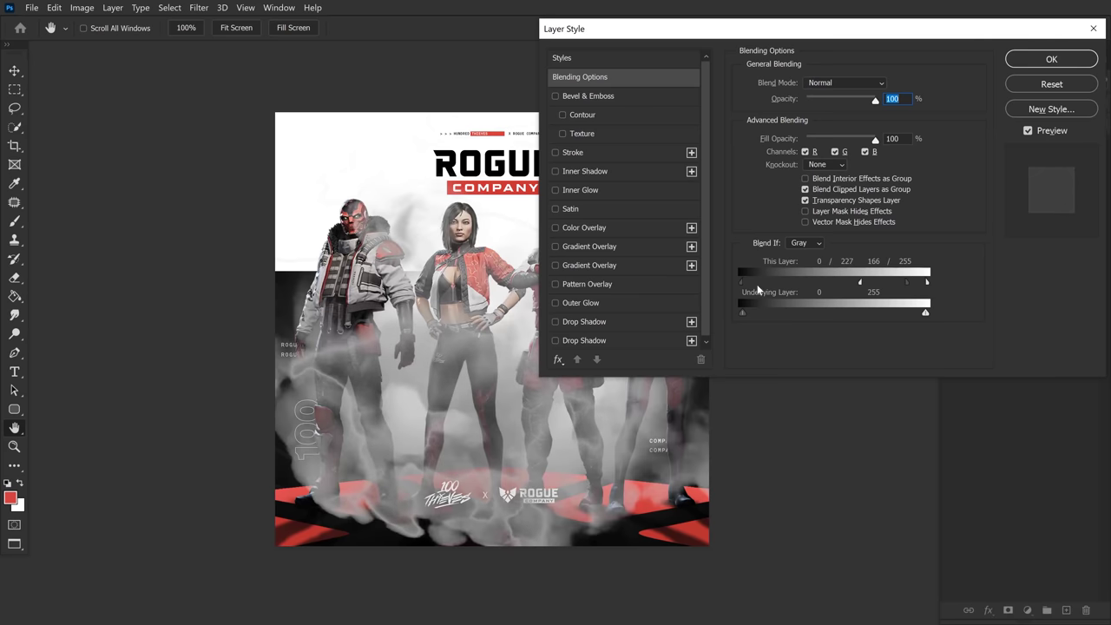
pyautogui.moveTo(739, 282); pyautogui.dragTo(771, 283)
pyautogui.click(805, 243)
pyautogui.click(804, 273)
pyautogui.click(805, 243)
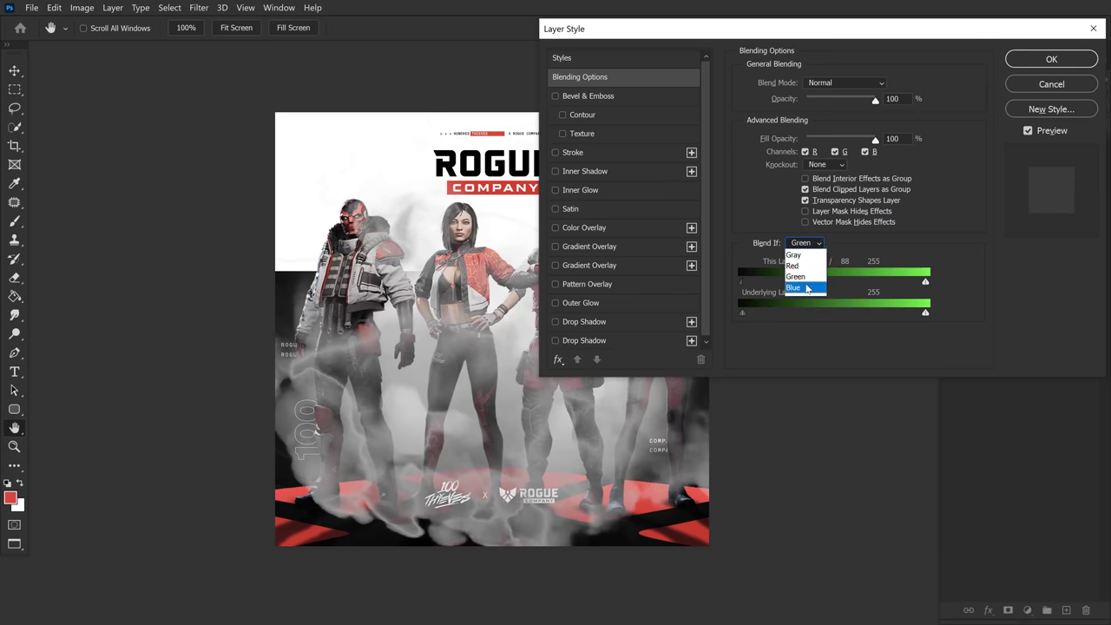
pyautogui.click(803, 288)
pyautogui.moveTo(925, 282); pyautogui.dragTo(882, 284)
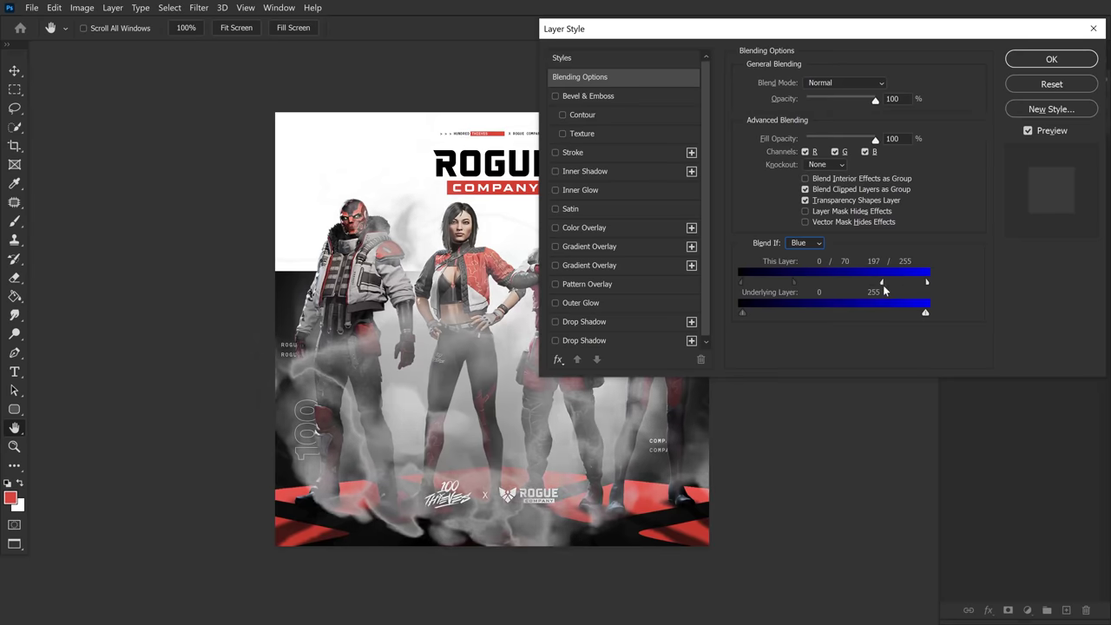
pyautogui.click(1051, 59)
# Switch to the Brush tool and zoom out to see the whole poster
pyautogui.press('b')
pyautogui.hotkey('ctrl', '-')
pyautogui.hotkey('ctrl', '-')
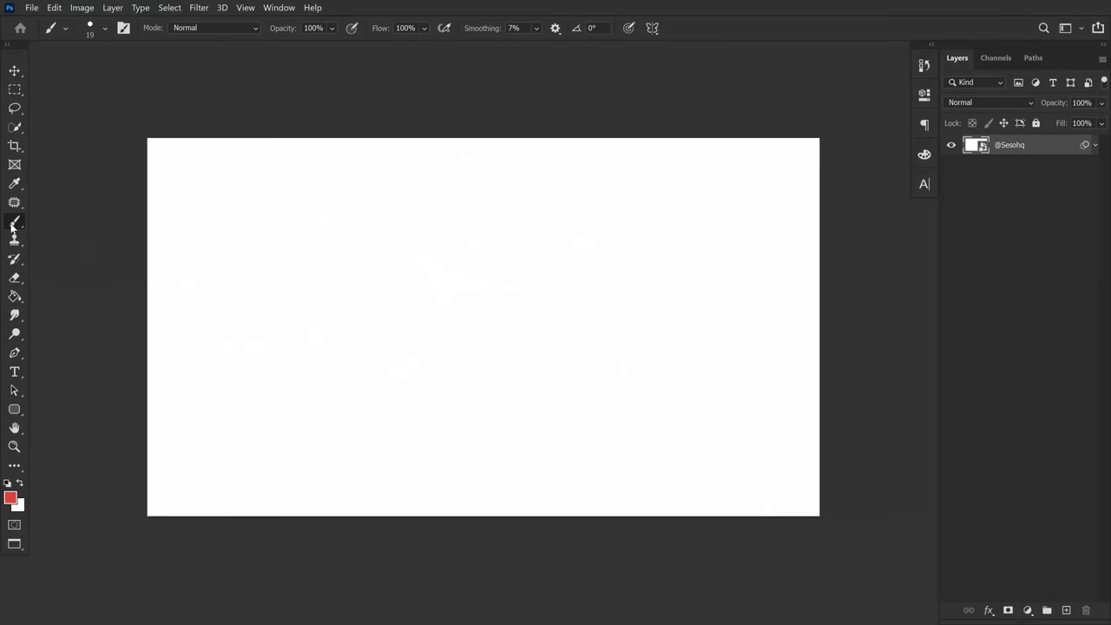
# Enable vertical paint symmetry and stretch its axis to the full canvas height
pyautogui.click(651, 28)
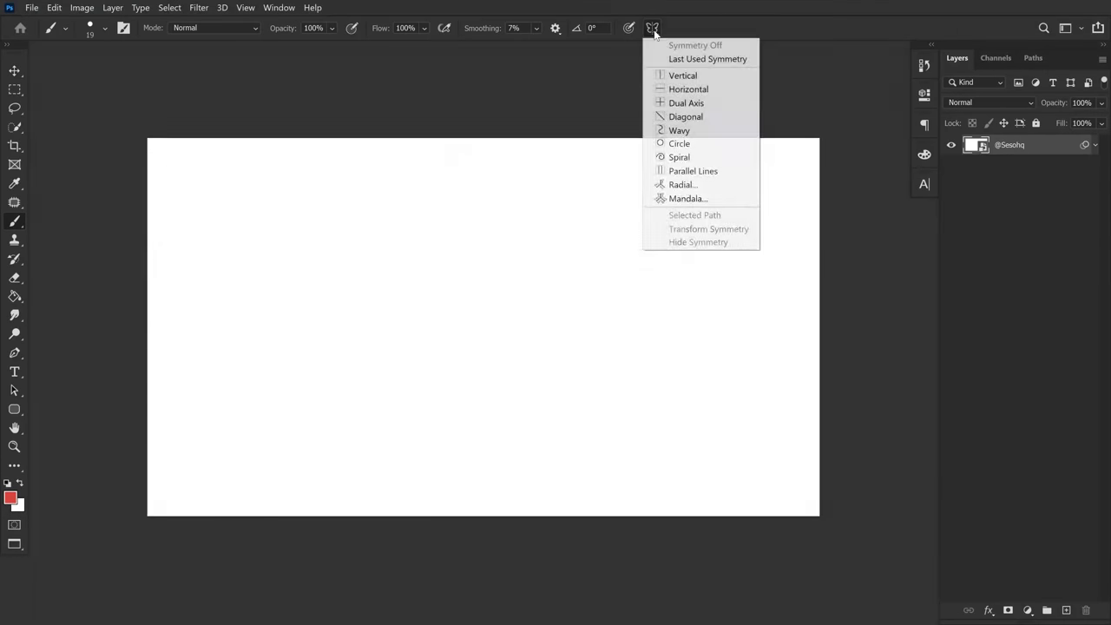
pyautogui.click(477, 132)
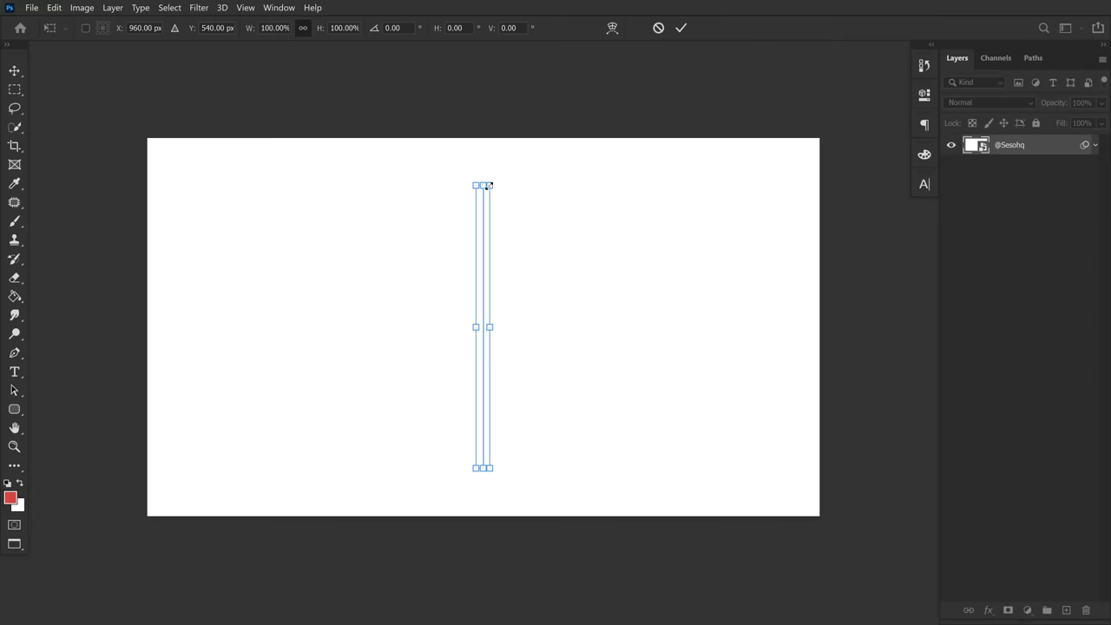
pyautogui.moveTo(485, 178); pyautogui.dragTo(486, 137)
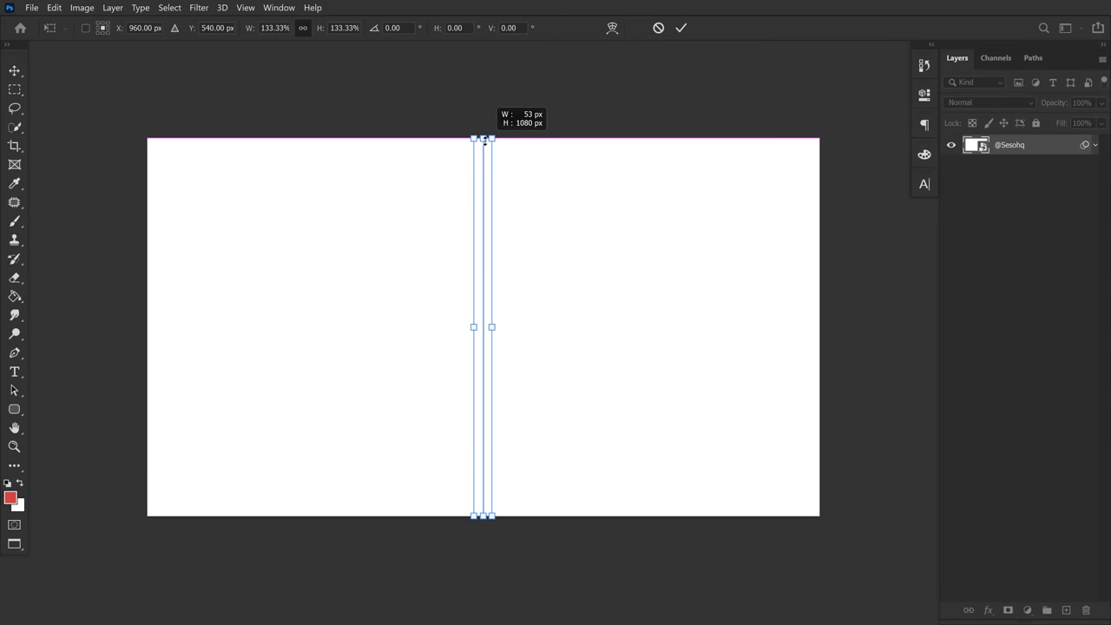
pyautogui.click(681, 28)
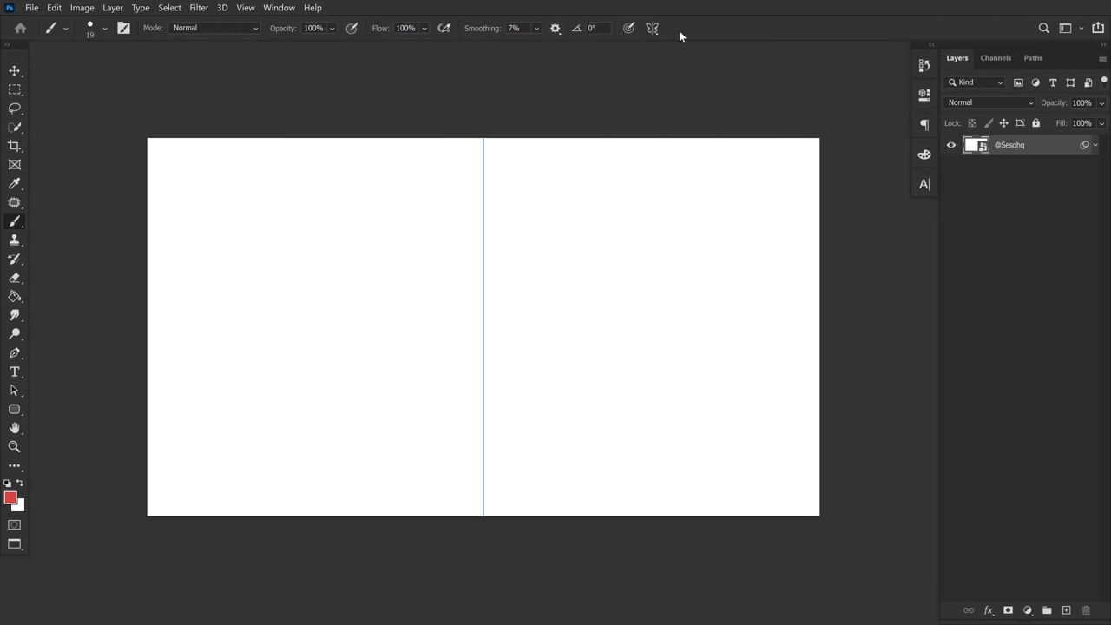
# On a new layer, paint a mirrored red heart, leaf loops, wavy strokes and curves
pyautogui.click(1065, 610)
pyautogui.moveTo(486, 212)
pyautogui.mouseDown()
pyautogui.moveTo(567, 208)
pyautogui.moveTo(480, 319)
pyautogui.mouseUp()
pyautogui.moveTo(557, 303); pyautogui.dragTo(491, 335)
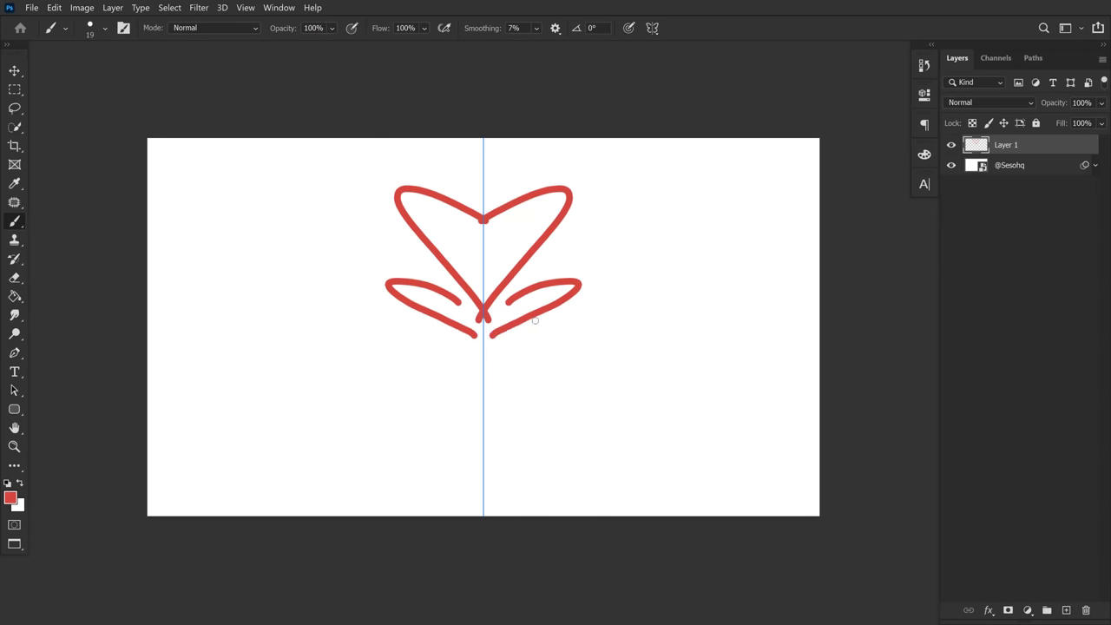
pyautogui.moveTo(565, 259); pyautogui.dragTo(699, 241)
pyautogui.moveTo(687, 297); pyautogui.dragTo(517, 399)
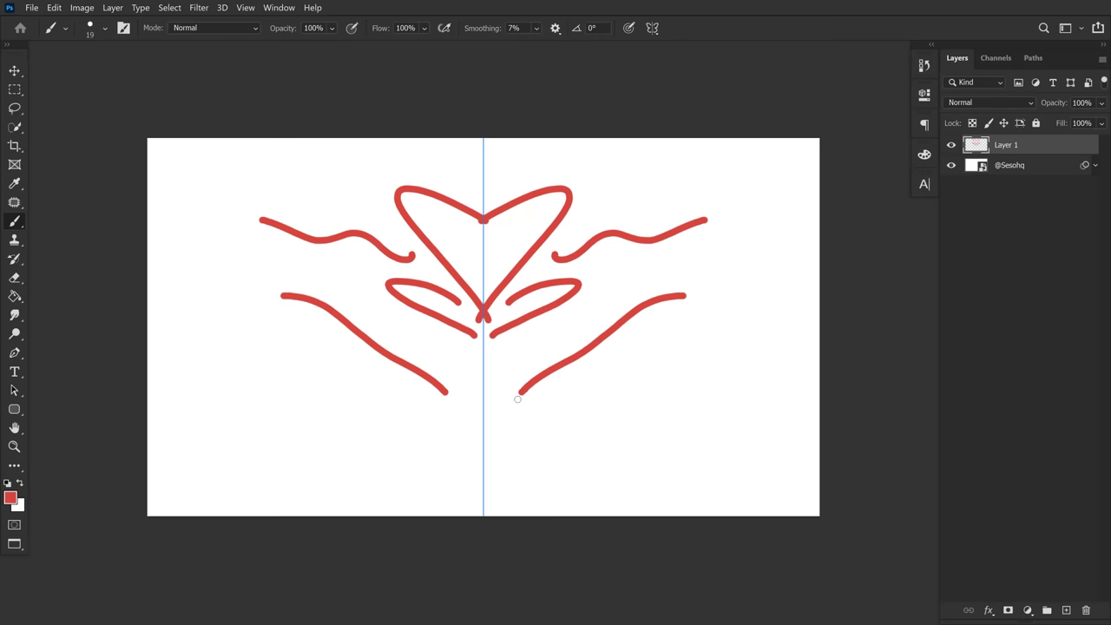
pyautogui.moveTo(534, 341); pyautogui.dragTo(491, 416)
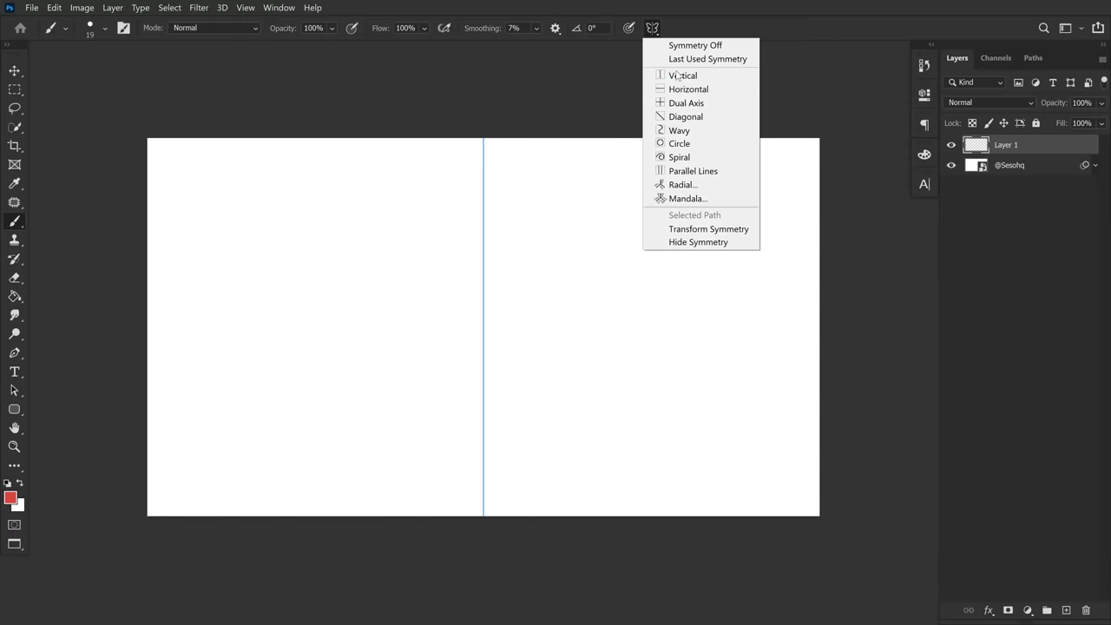
# Switch from spiral to 12-segment radial symmetry, enlarge the guide to fill the canvas, and commit
pyautogui.click(692, 157)
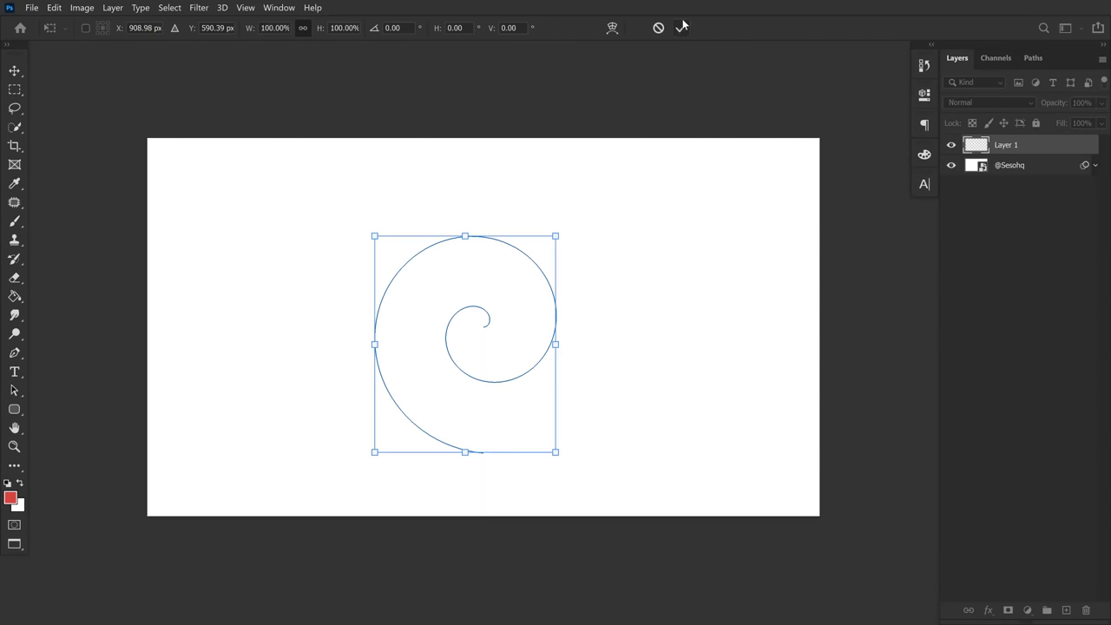
pyautogui.click(683, 28)
pyautogui.click(653, 27)
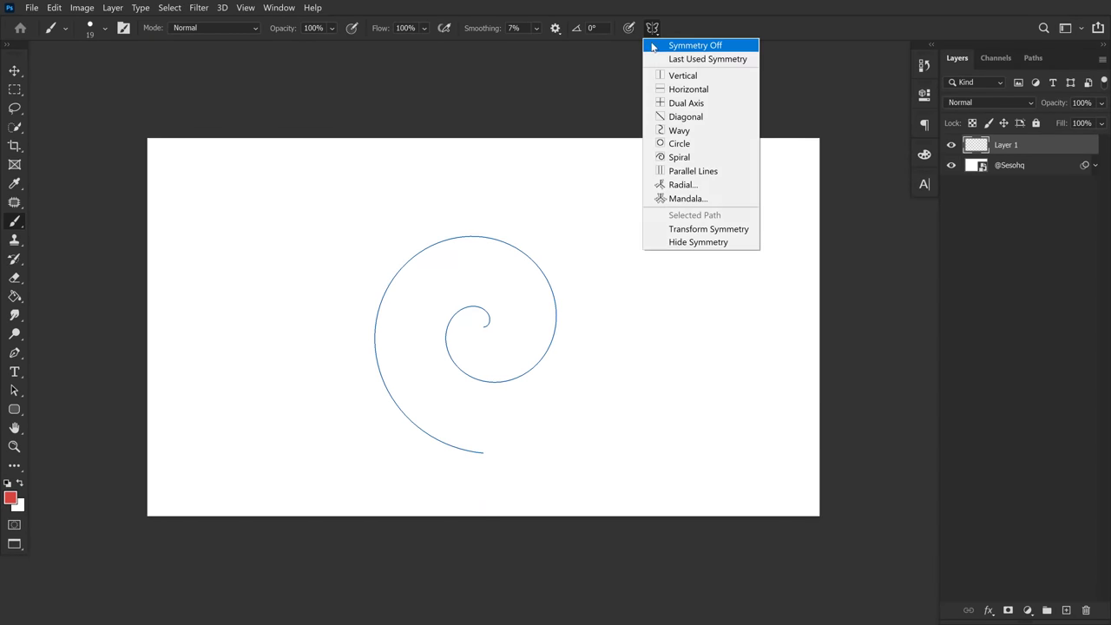
pyautogui.click(682, 184)
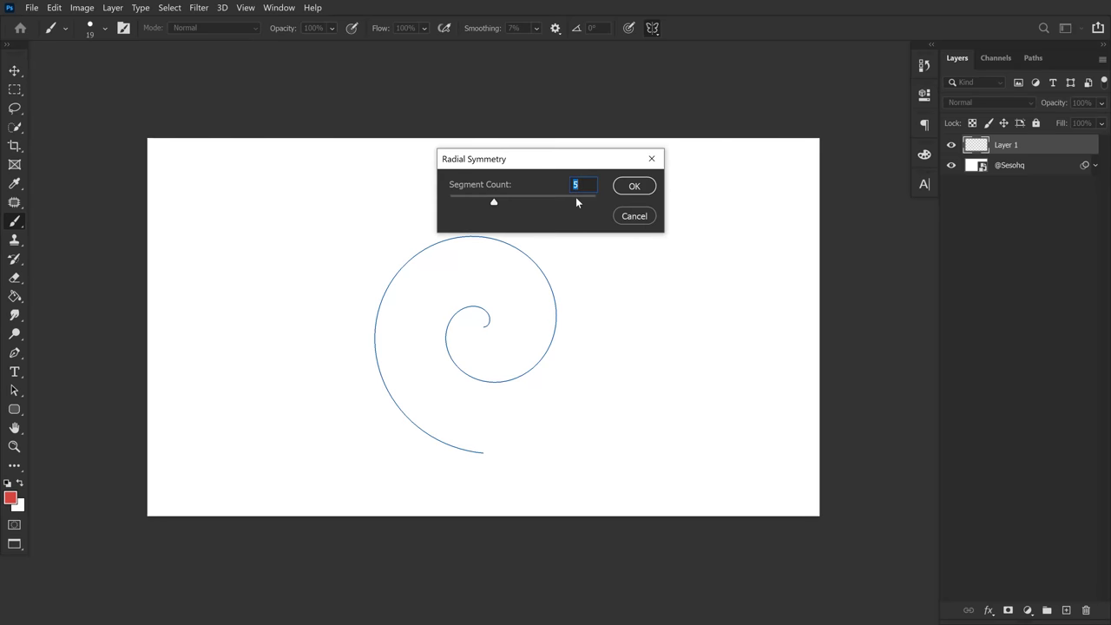
pyautogui.click(623, 187)
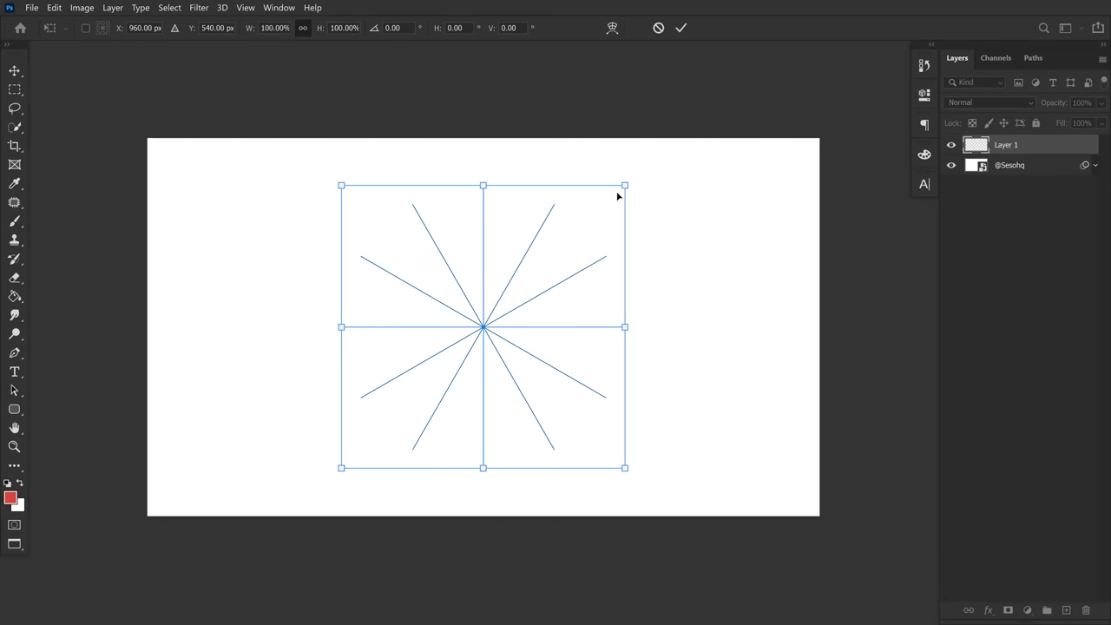
pyautogui.moveTo(626, 184); pyautogui.dragTo(674, 144)
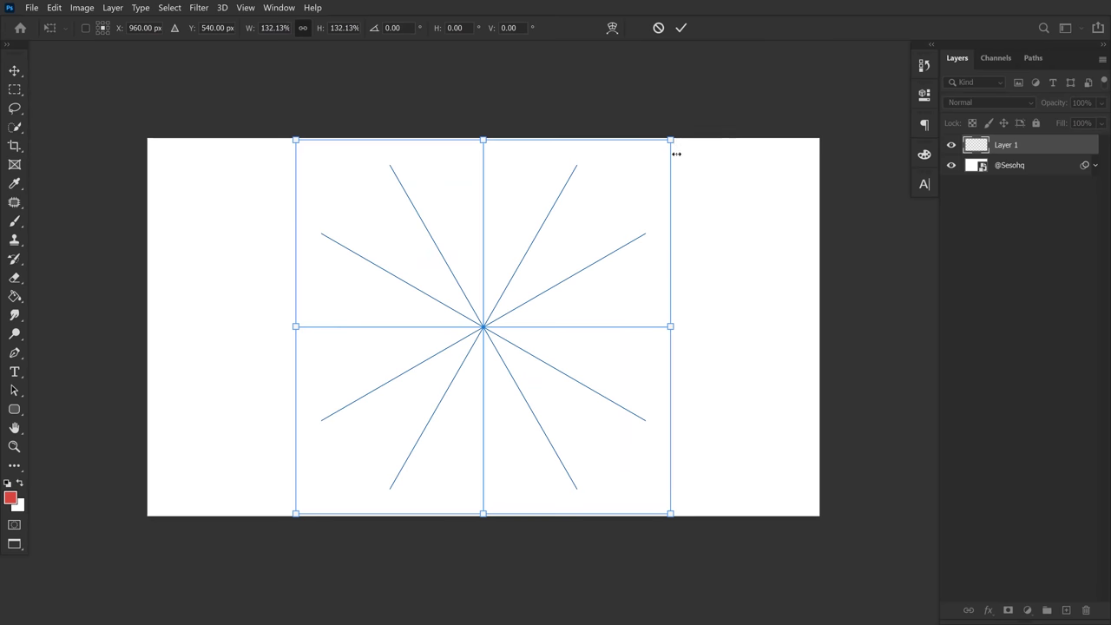
pyautogui.press('Return')
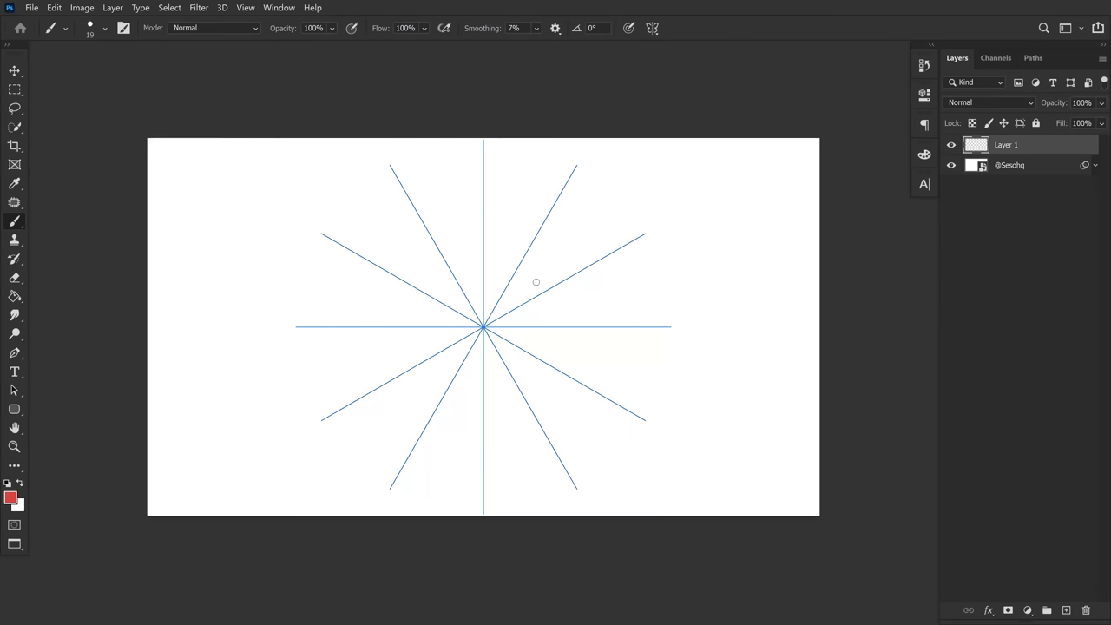
# Paint three red strokes that repeat radially around the canvas centre
pyautogui.moveTo(536, 282); pyautogui.dragTo(654, 203)
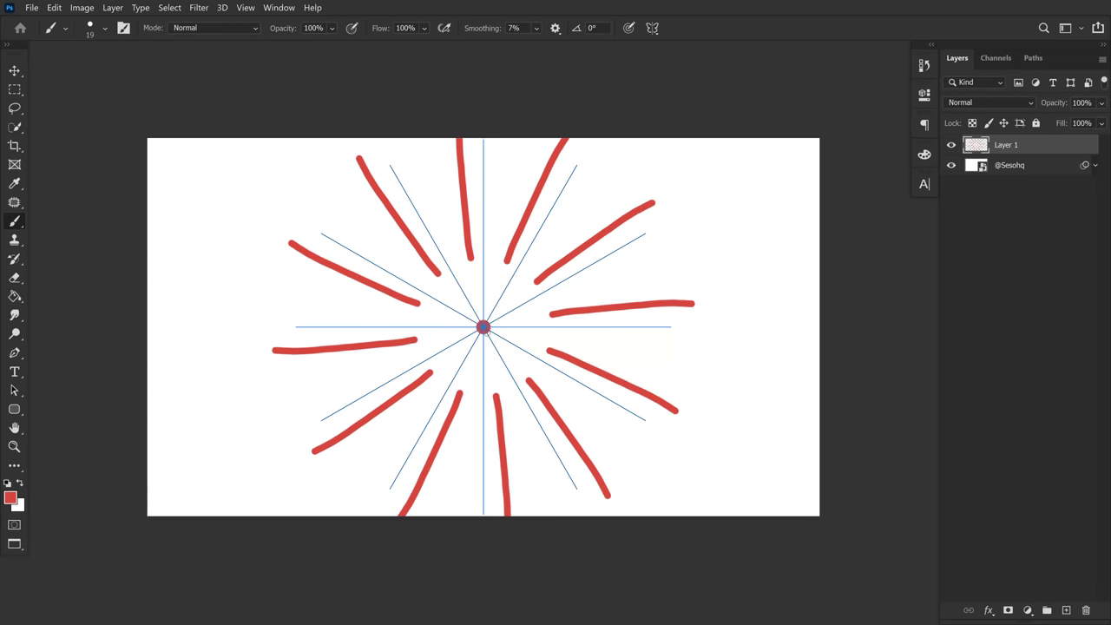
pyautogui.moveTo(512, 312)
pyautogui.mouseDown()
pyautogui.moveTo(581, 266)
pyautogui.moveTo(646, 270)
pyautogui.moveTo(684, 257)
pyautogui.moveTo(682, 372)
pyautogui.mouseUp()
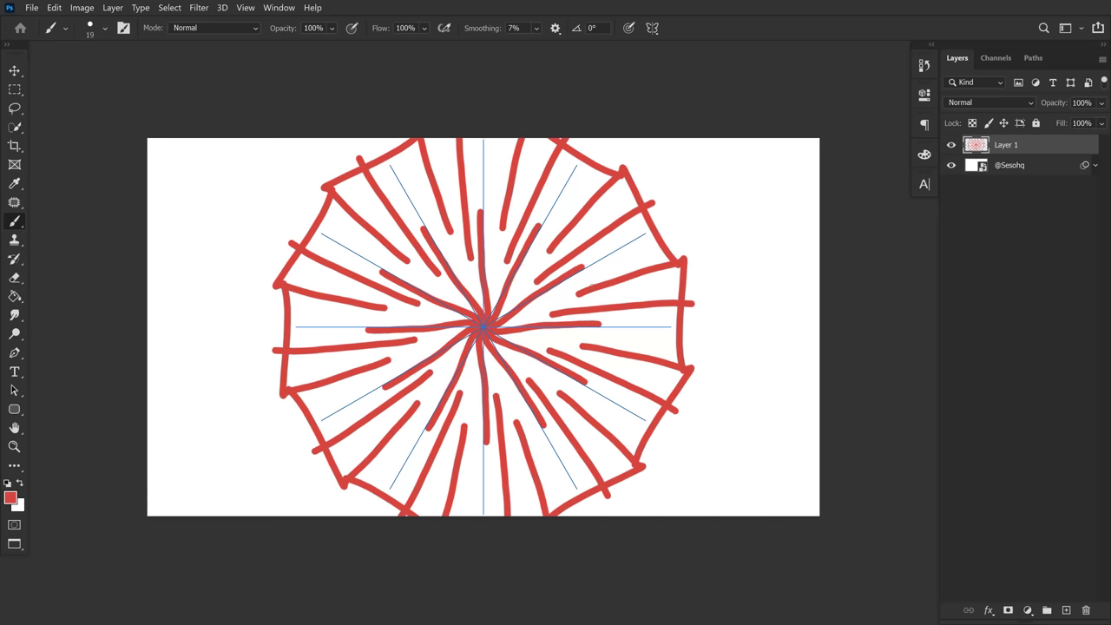
pyautogui.moveTo(734, 235); pyautogui.dragTo(578, 289)
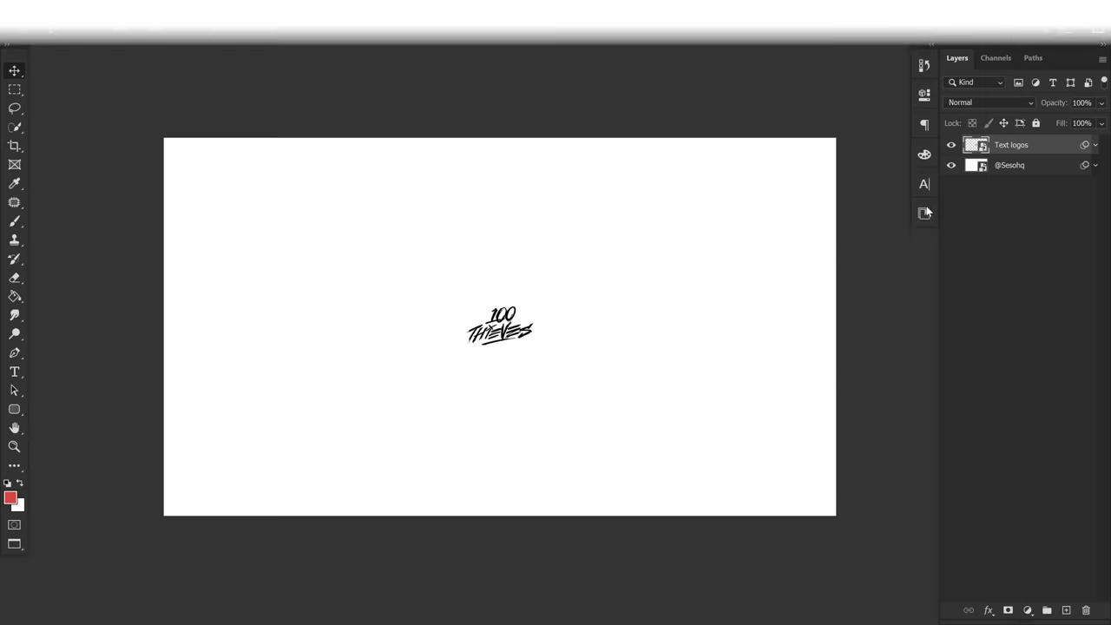
# Preview the 100 Thieves logo as a Libraries grid pattern at scale 0.5, rotation 21°
pyautogui.click(872, 429)
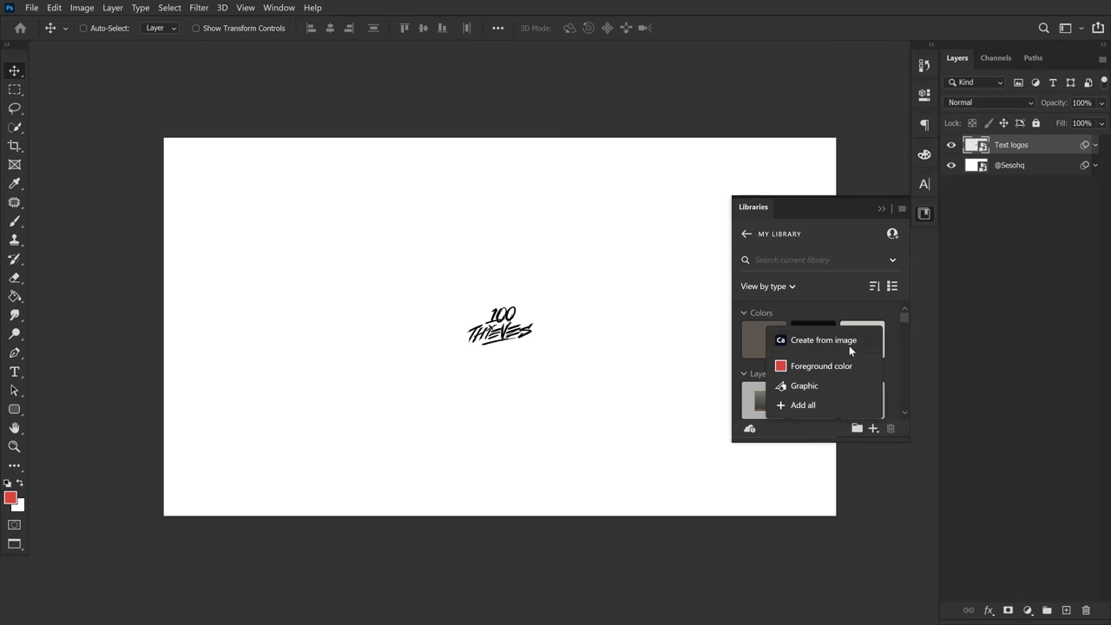
pyautogui.click(849, 345)
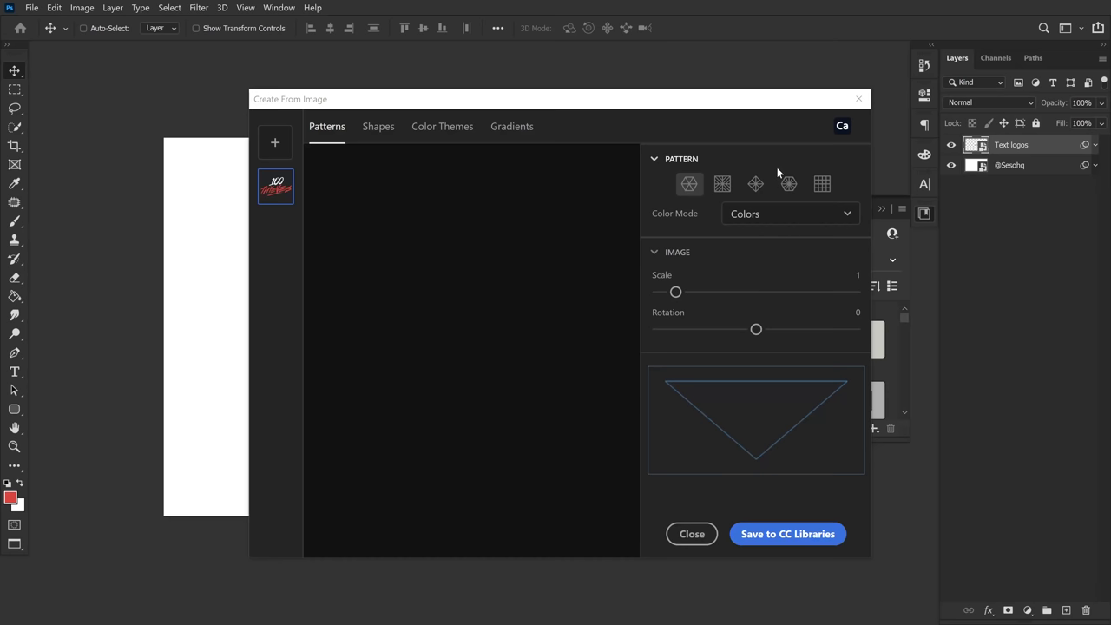
pyautogui.click(814, 185)
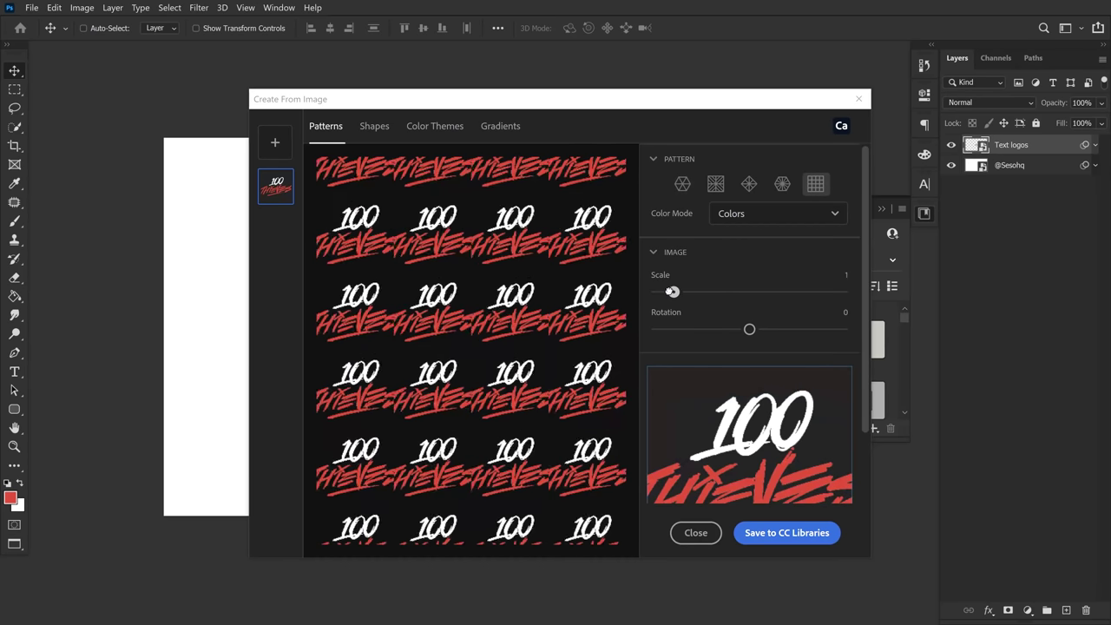
pyautogui.moveTo(672, 291); pyautogui.dragTo(665, 291)
pyautogui.moveTo(748, 329)
pyautogui.mouseDown()
pyautogui.moveTo(709, 329)
pyautogui.moveTo(760, 330)
pyautogui.mouseUp()
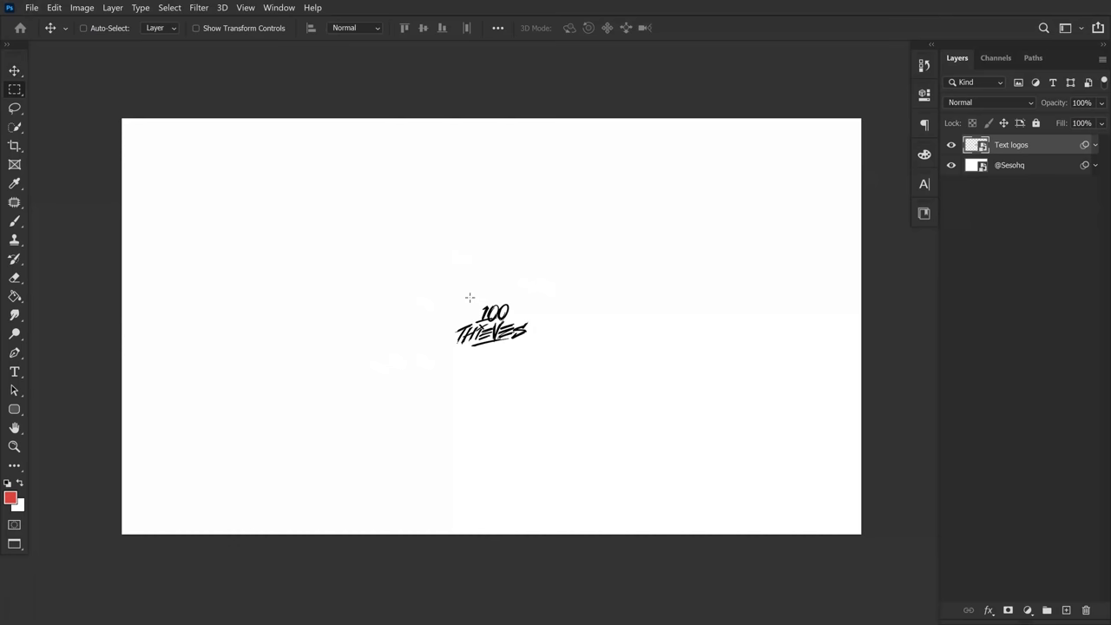
# Marquee-select the logo, hide the white background layer, and start Edit > Define Pattern
pyautogui.press('m')
pyautogui.rightClick(21, 91)
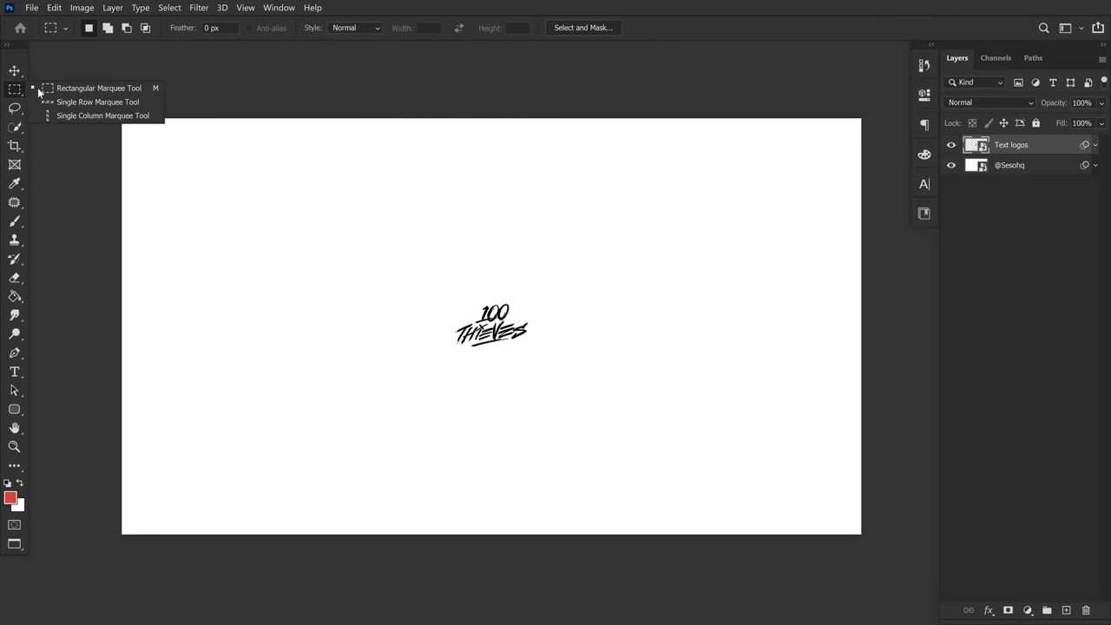
pyautogui.moveTo(412, 280); pyautogui.dragTo(574, 376)
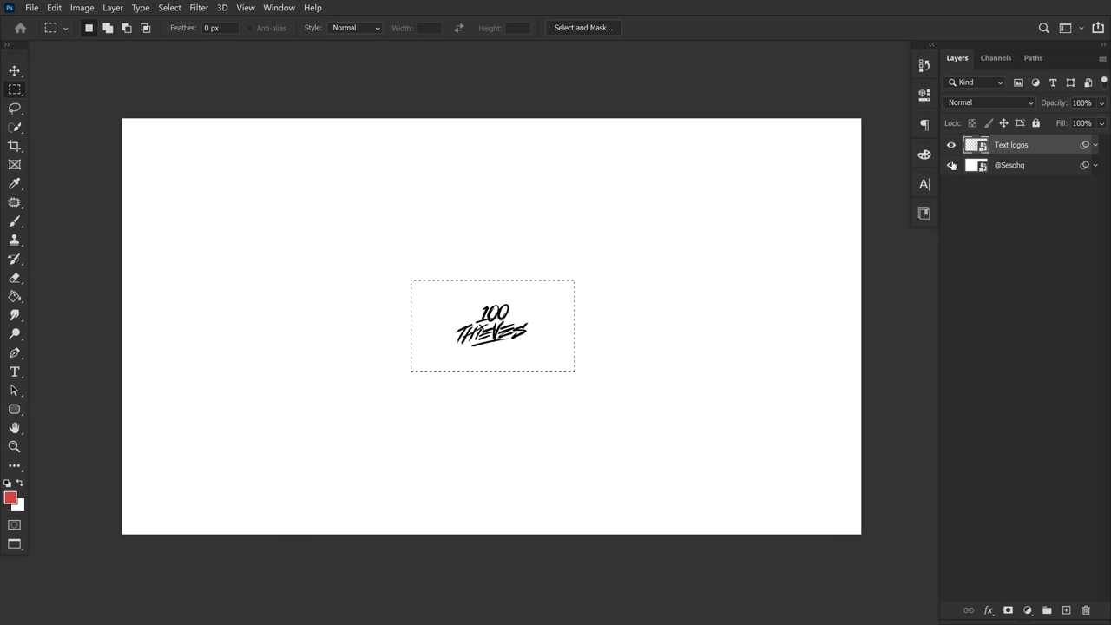
pyautogui.click(951, 165)
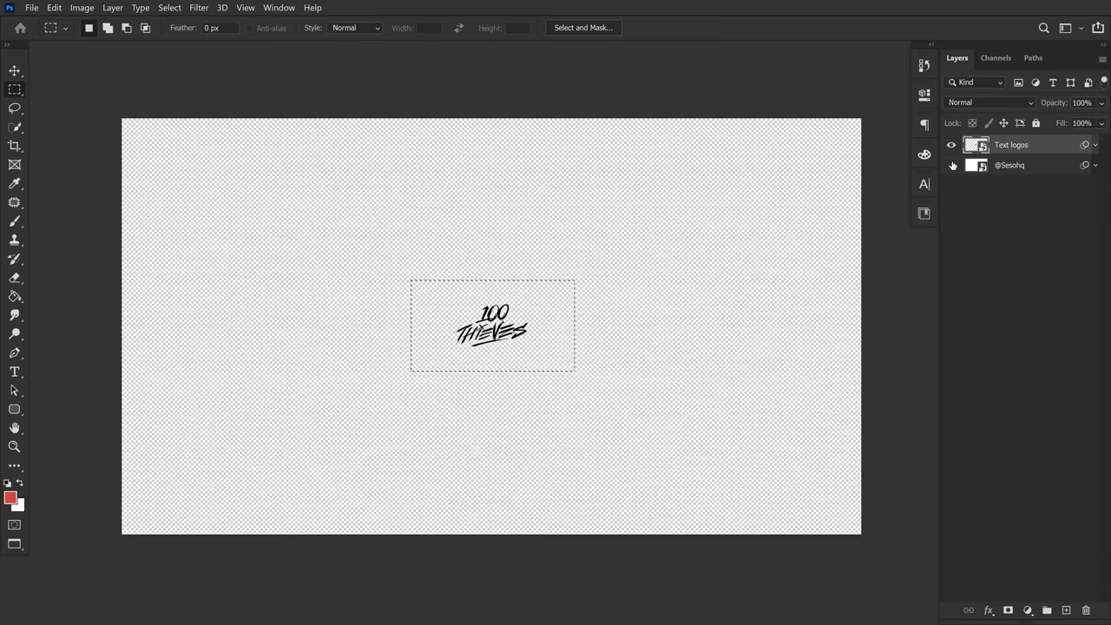
pyautogui.click(59, 8)
pyautogui.click(95, 365)
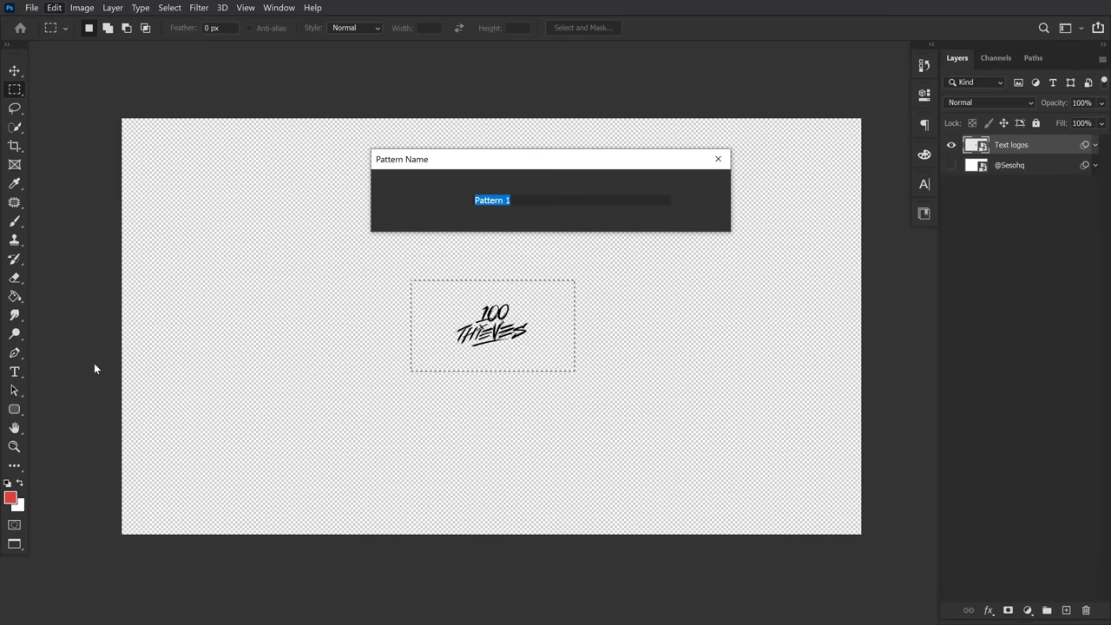
# Name the pattern '1oo', add a new empty layer, and select the entire canvas
pyautogui.write('1oo')
pyautogui.press('Return')
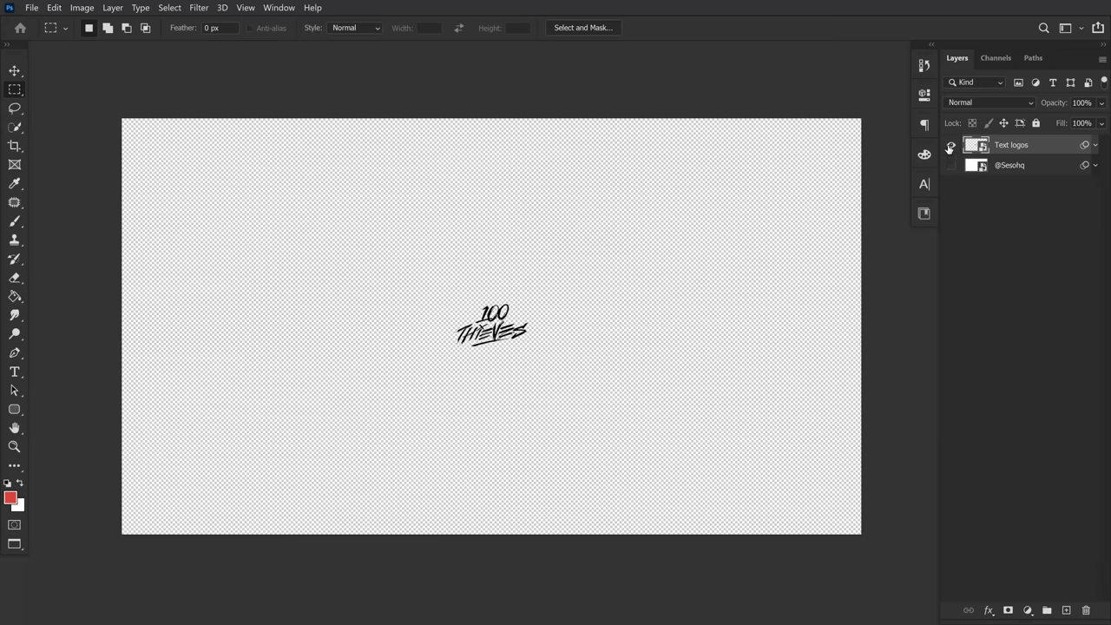
pyautogui.click(1066, 610)
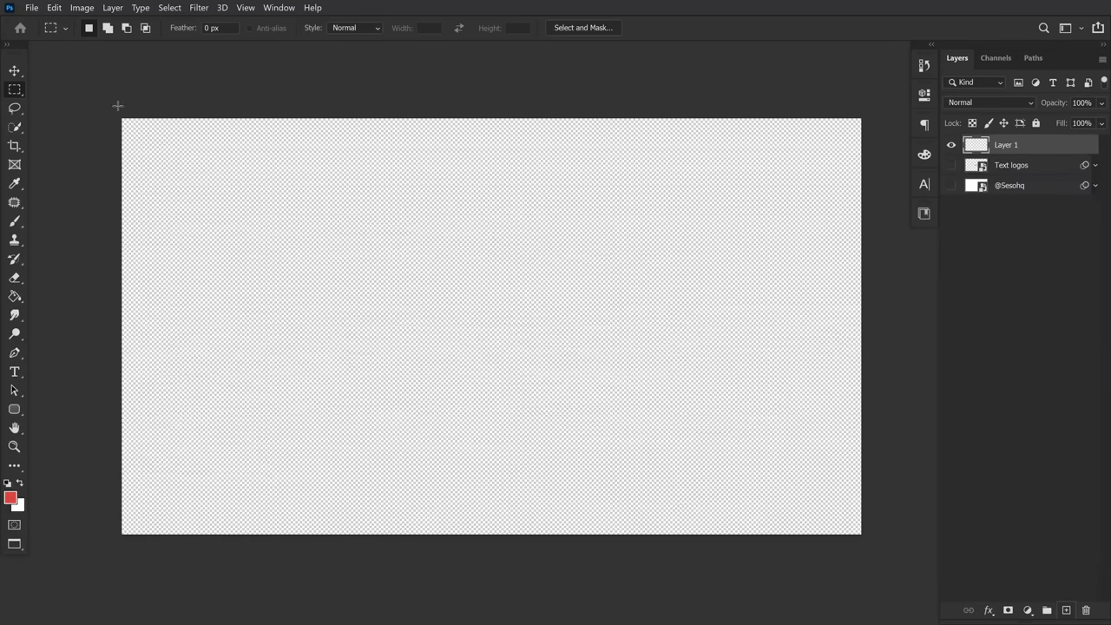
pyautogui.moveTo(122, 118); pyautogui.dragTo(861, 534)
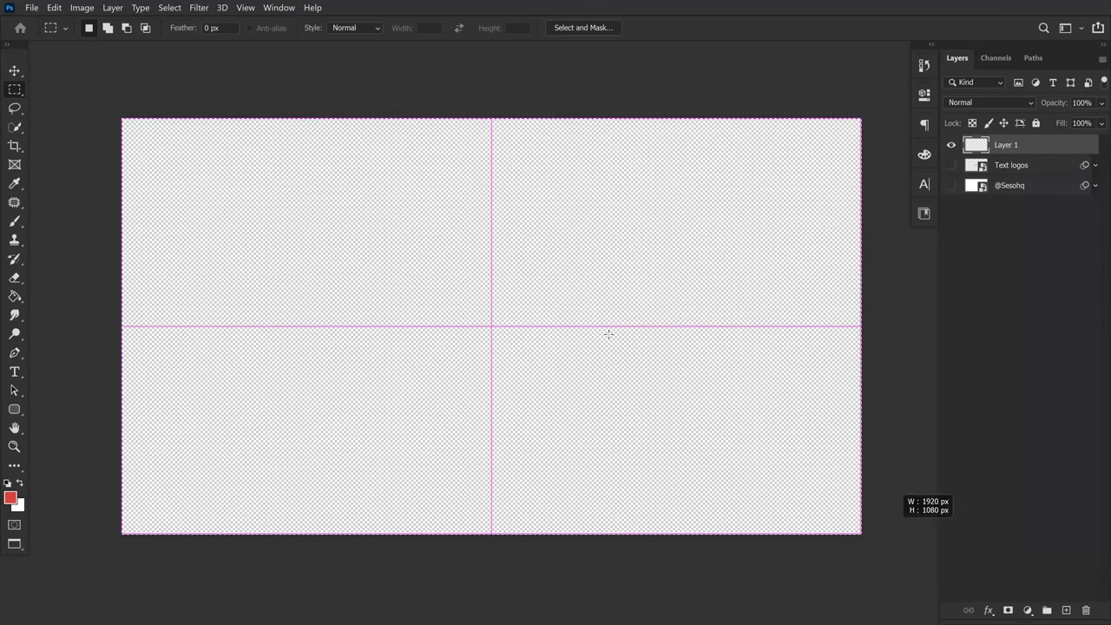
# Fill the selection with the new logo pattern using the Brick Fill script
pyautogui.rightClick(517, 257)
pyautogui.click(544, 426)
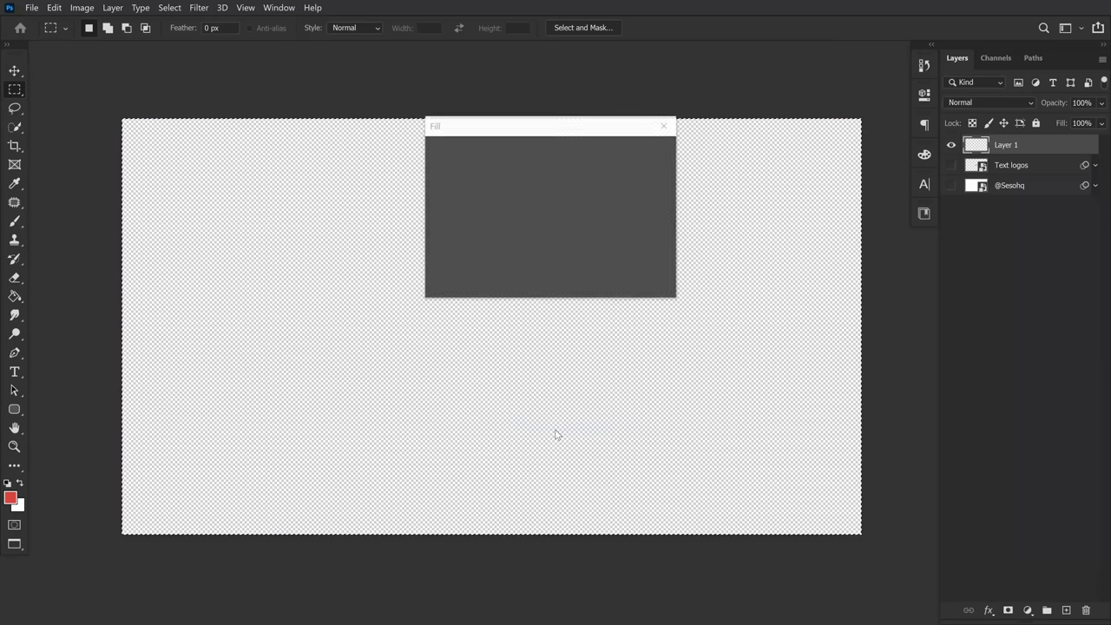
pyautogui.click(548, 153)
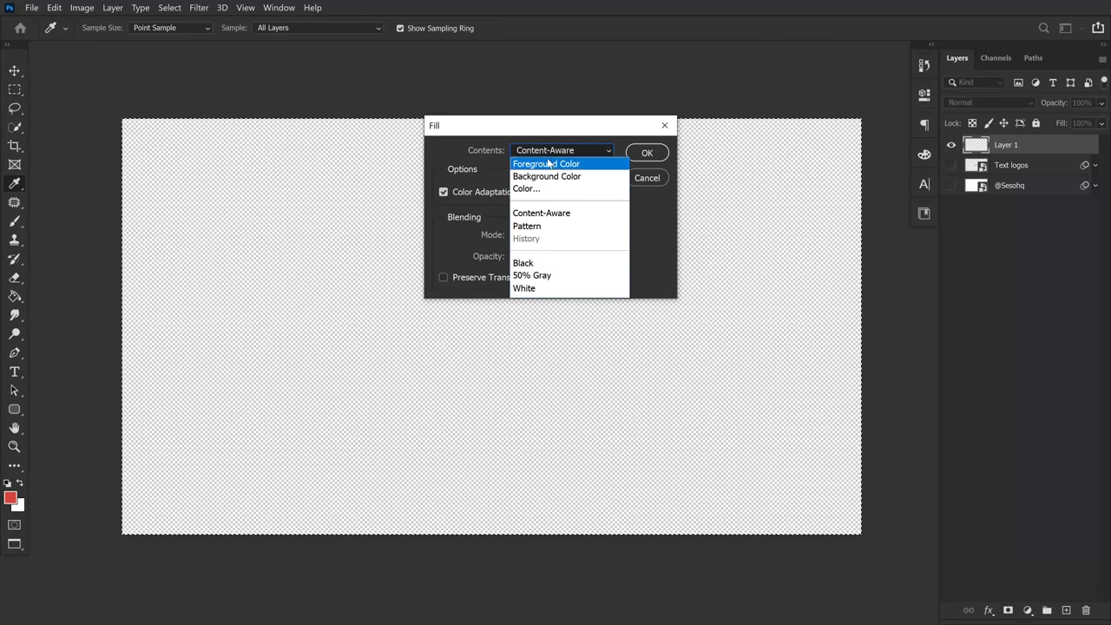
pyautogui.click(533, 226)
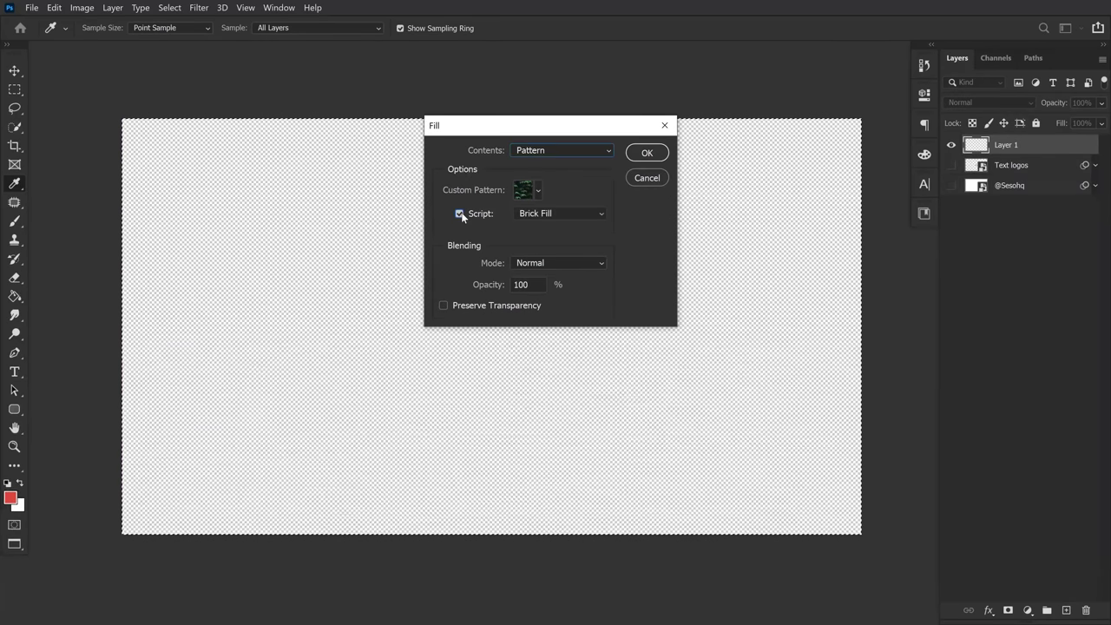
pyautogui.click(555, 213)
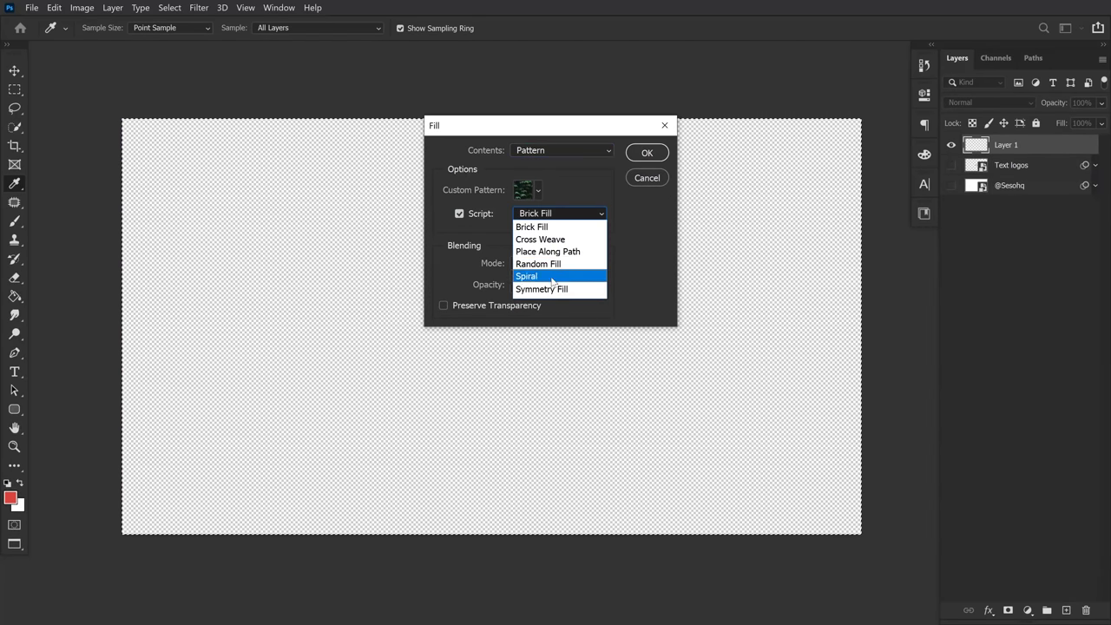
pyautogui.click(531, 226)
pyautogui.click(538, 190)
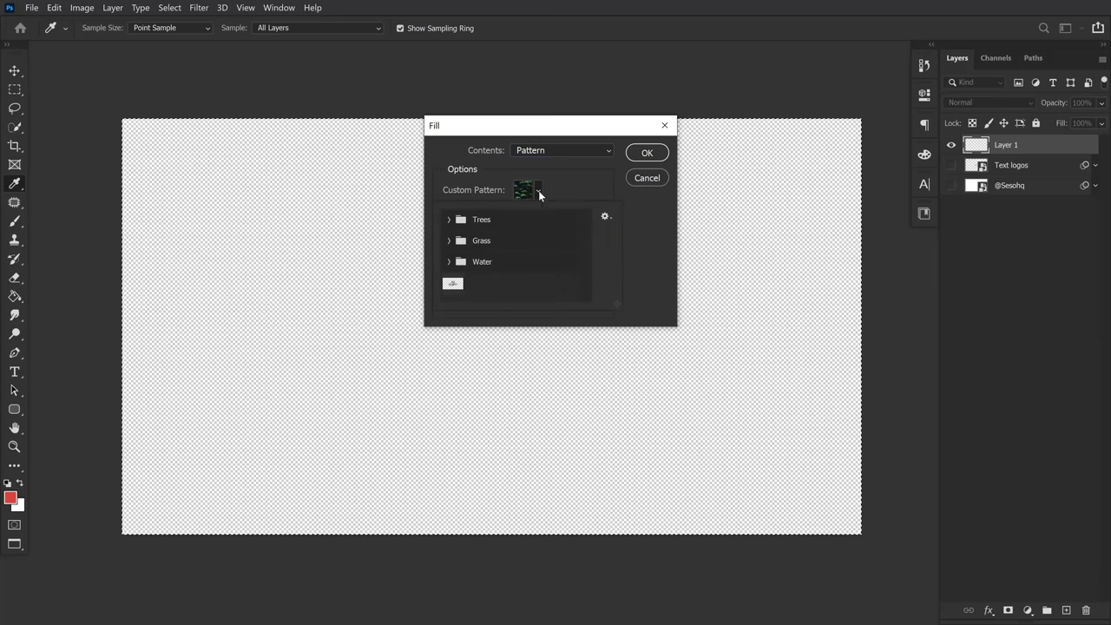
pyautogui.click(566, 187)
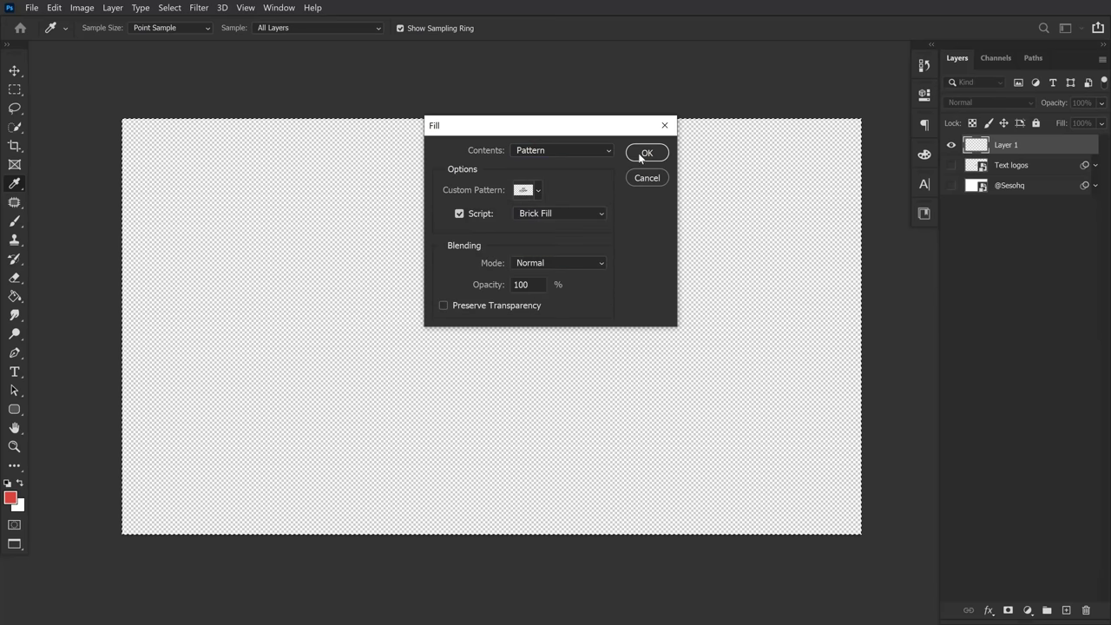
pyautogui.click(647, 153)
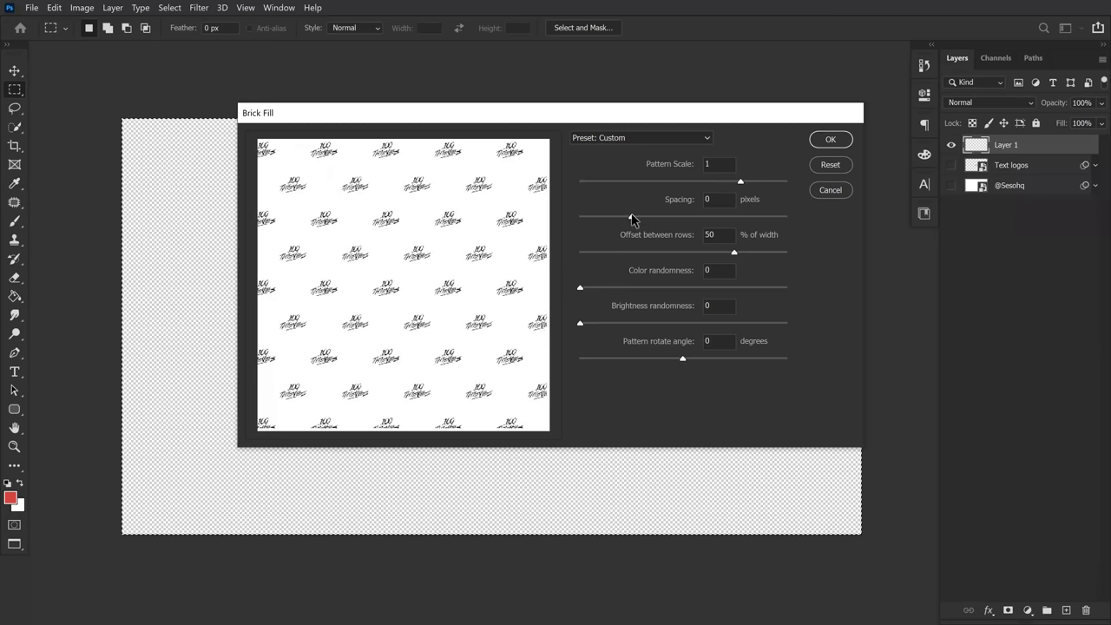
# Set Brick Fill spacing to 7 and pattern scale to 0.57, adjust row offset, and apply
pyautogui.moveTo(662, 219); pyautogui.dragTo(632, 216)
pyautogui.moveTo(740, 181); pyautogui.dragTo(664, 182)
pyautogui.moveTo(657, 253); pyautogui.dragTo(724, 251)
pyautogui.click(830, 140)
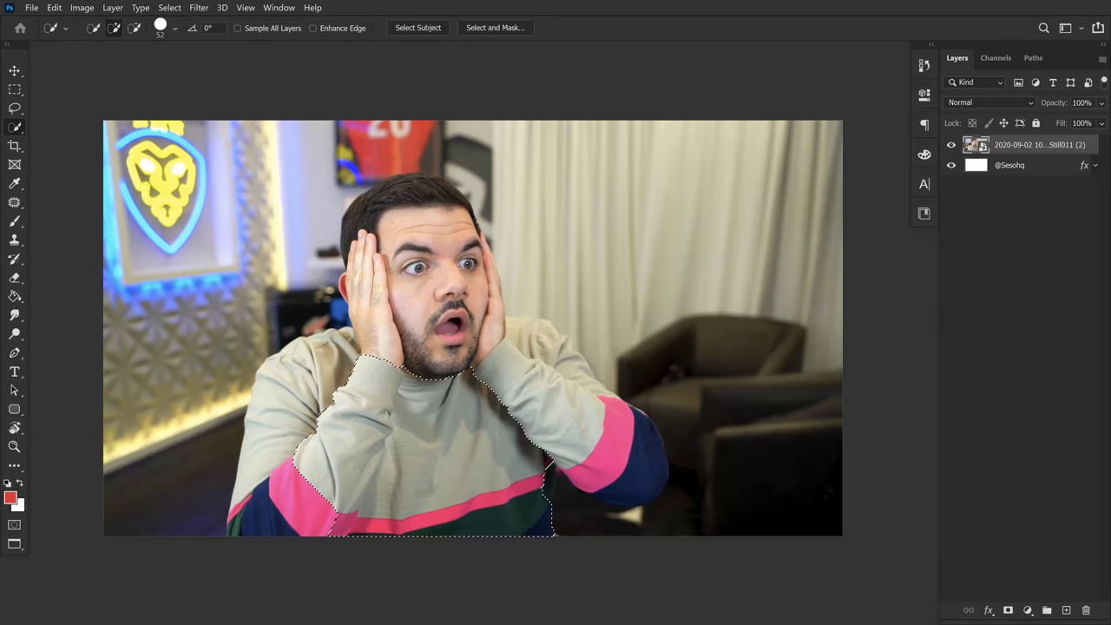
# Add the right arm and shoulder, subtract the dark area below the arm, then enter Quick Mask
pyautogui.moveTo(550, 466)
pyautogui.mouseDown()
pyautogui.moveTo(584, 455)
pyautogui.moveTo(623, 471)
pyautogui.moveTo(531, 332)
pyautogui.moveTo(506, 332)
pyautogui.moveTo(558, 348)
pyautogui.moveTo(525, 353)
pyautogui.moveTo(410, 225)
pyautogui.moveTo(425, 233)
pyautogui.moveTo(367, 338)
pyautogui.moveTo(313, 377)
pyautogui.moveTo(294, 416)
pyautogui.moveTo(287, 505)
pyautogui.moveTo(257, 525)
pyautogui.mouseUp()
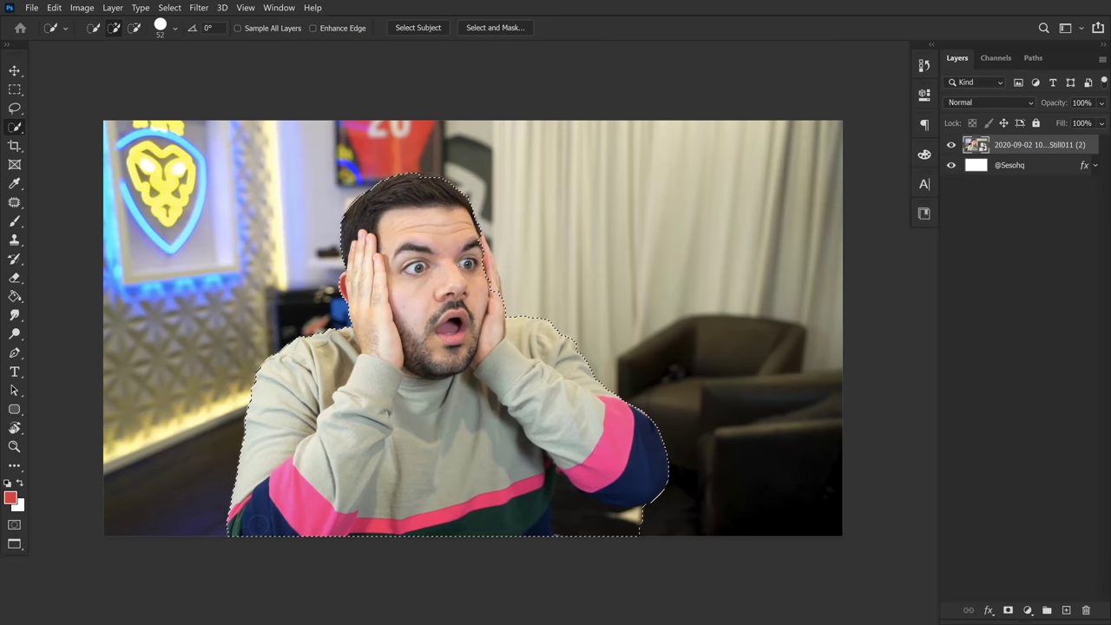
pyautogui.moveTo(644, 525)
pyautogui.mouseDown()
pyautogui.moveTo(572, 506)
pyautogui.moveTo(565, 487)
pyautogui.mouseUp()
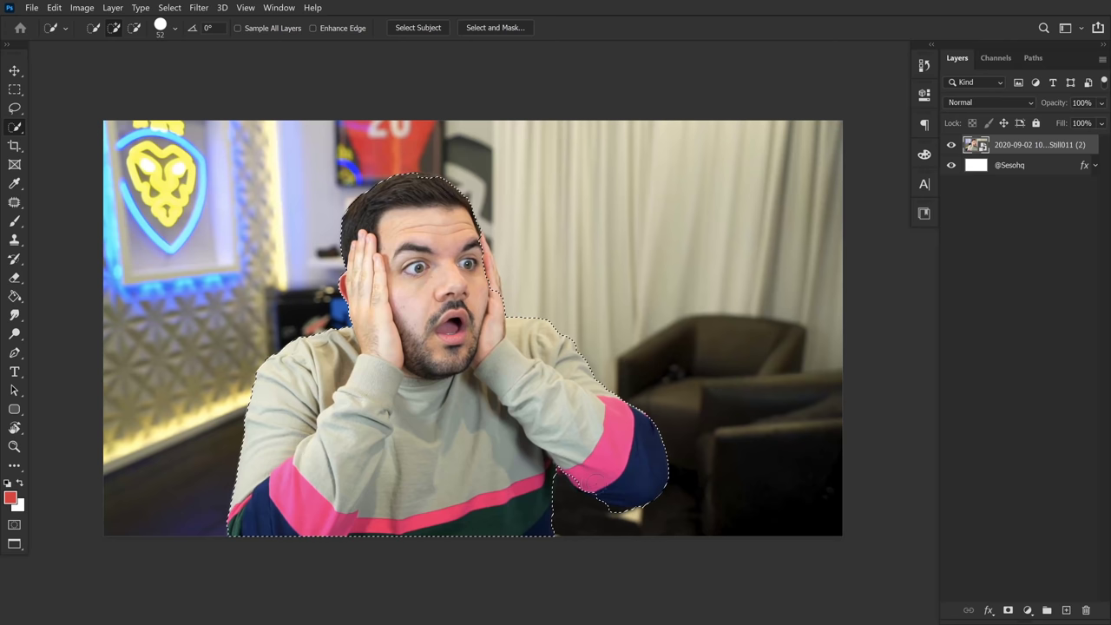
pyautogui.press('q')
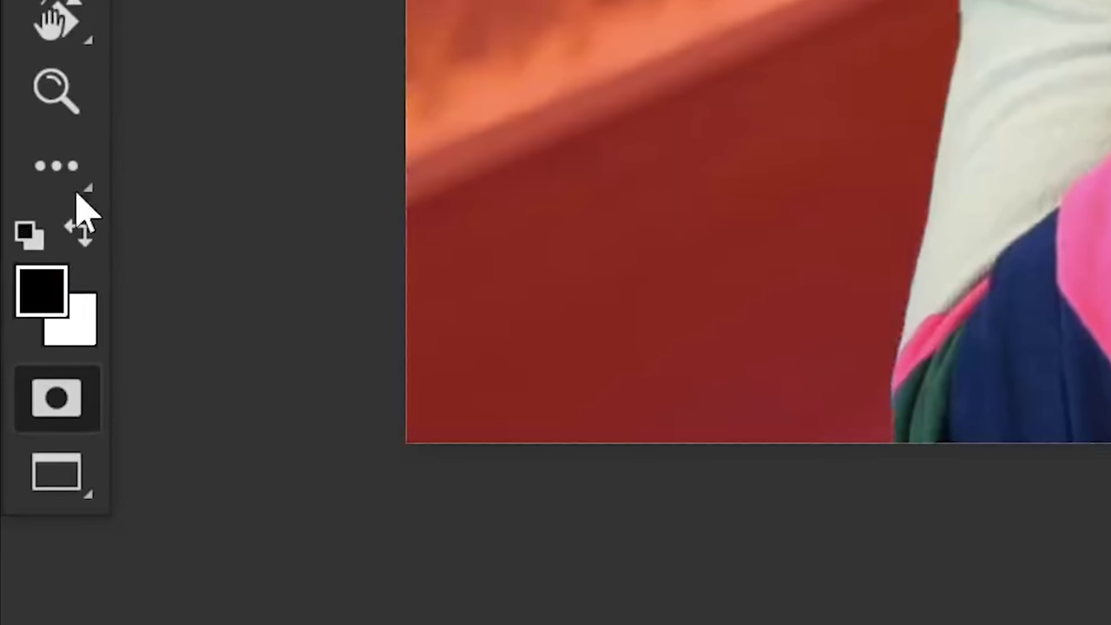
# Toggle Quick Mask back on and brush-mask the dark patch under the elbow, switching to black
pyautogui.click(13, 525)
pyautogui.click(52, 399)
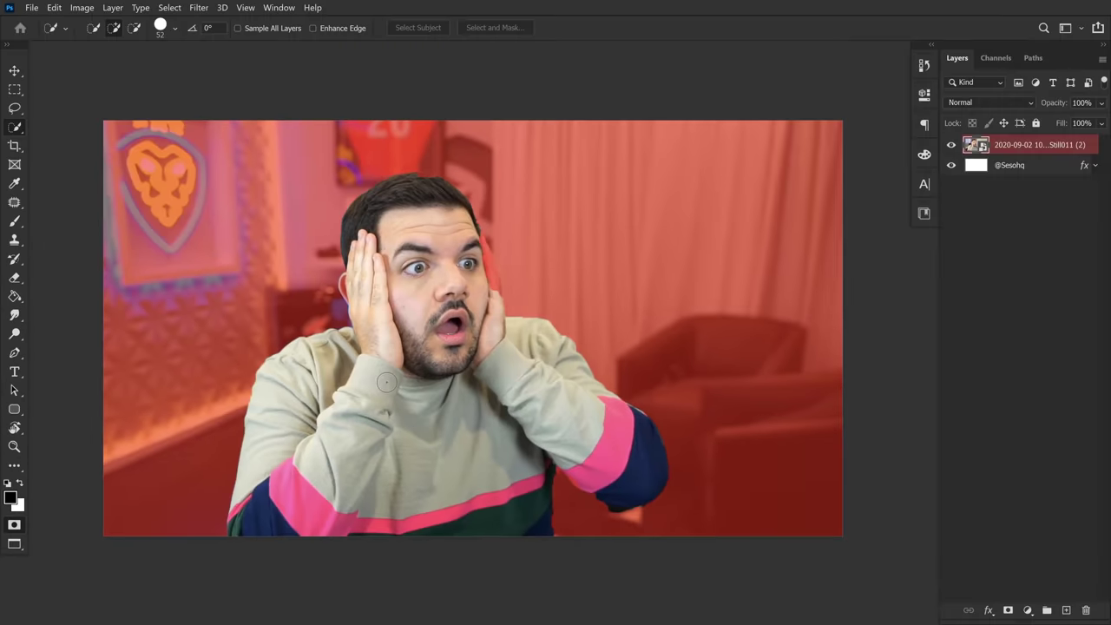
pyautogui.press('b')
pyautogui.scroll(5, 595, 500)
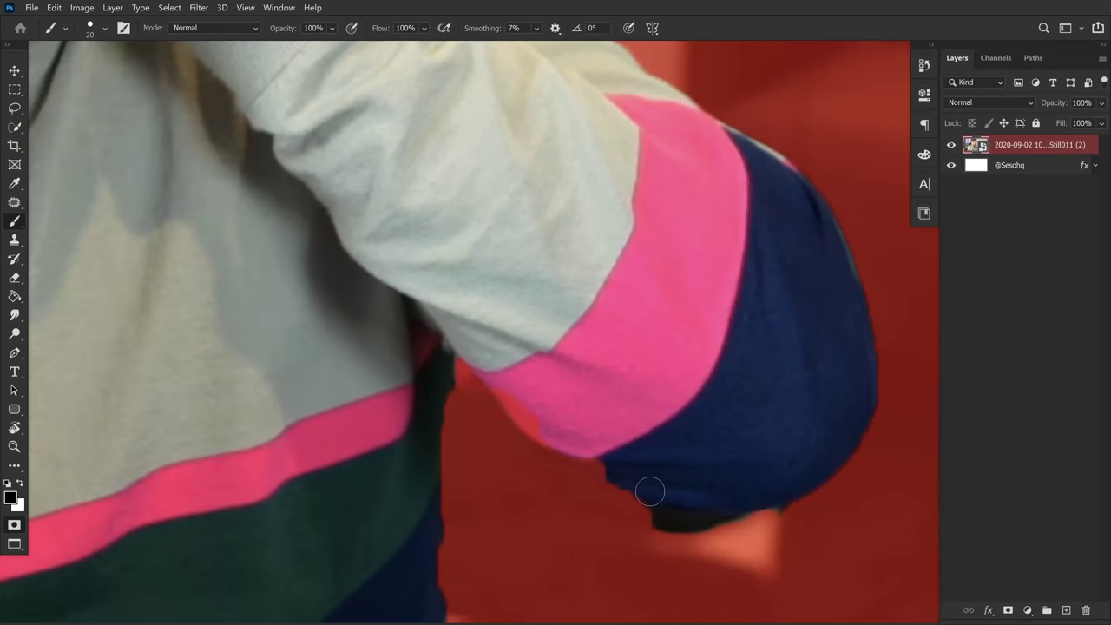
pyautogui.moveTo(616, 506)
pyautogui.mouseDown()
pyautogui.moveTo(803, 520)
pyautogui.moveTo(591, 502)
pyautogui.moveTo(723, 527)
pyautogui.moveTo(665, 475)
pyautogui.moveTo(616, 468)
pyautogui.moveTo(553, 429)
pyautogui.mouseUp()
pyautogui.hotkey('ctrl', 'z')
pyautogui.press('x')
pyautogui.press('x')
# Paint along the hand's edge to fully reveal it from the red quick mask
pyautogui.scroll(15, 478, 449)
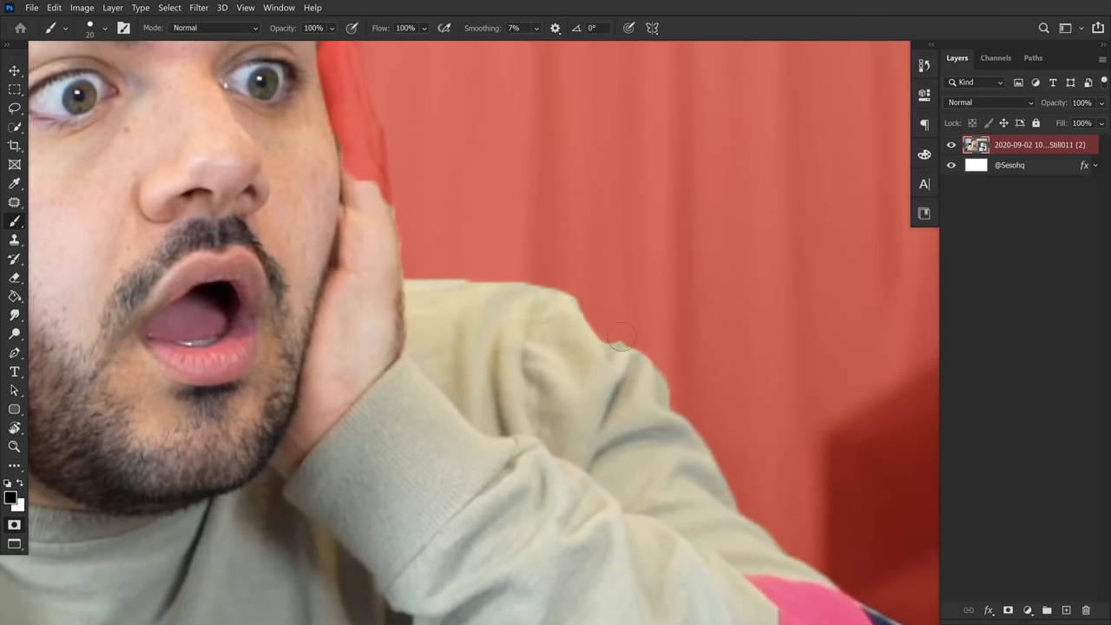
pyautogui.scroll(4, 674, 444)
pyautogui.scroll(-4, 483, 442)
pyautogui.hscroll(3, 42, 459)
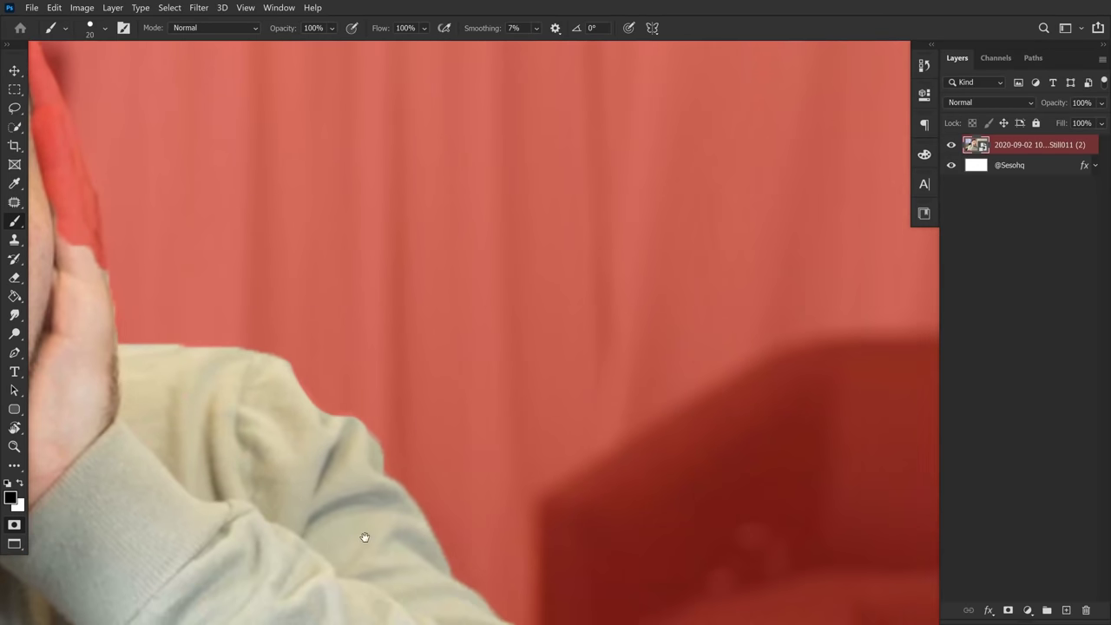
pyautogui.hscroll(-6, 367, 536)
pyautogui.scroll(-6, 395, 548)
pyautogui.hscroll(3, 395, 547)
pyautogui.scroll(6, 486, 501)
pyautogui.hscroll(-4, 486, 501)
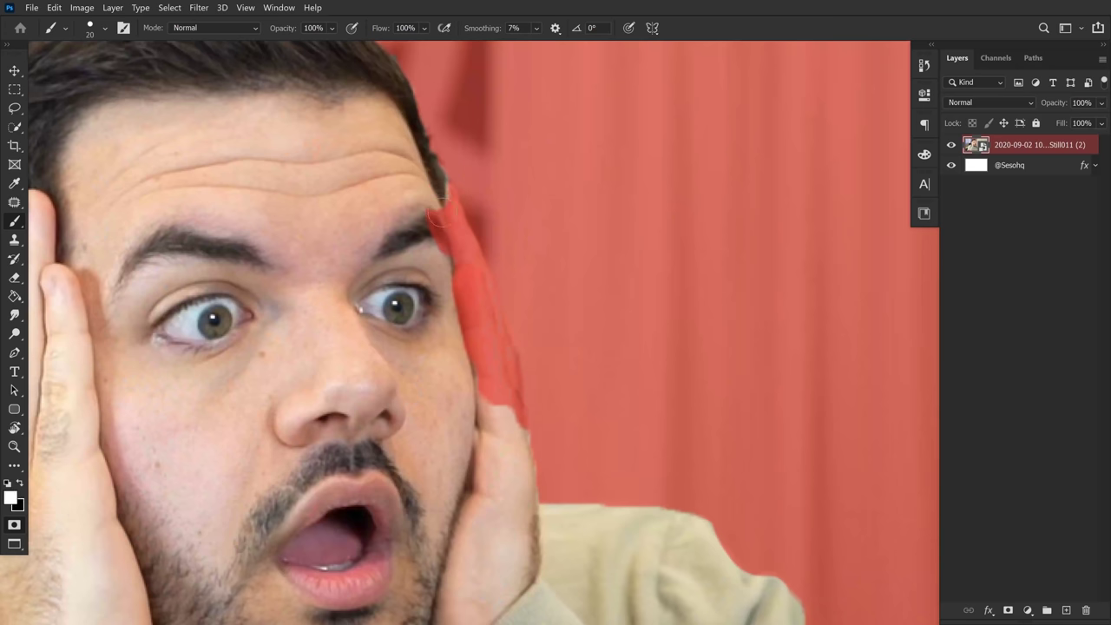
pyautogui.moveTo(443, 216)
pyautogui.mouseDown()
pyautogui.moveTo(490, 313)
pyautogui.moveTo(519, 421)
pyautogui.moveTo(469, 278)
pyautogui.mouseUp()
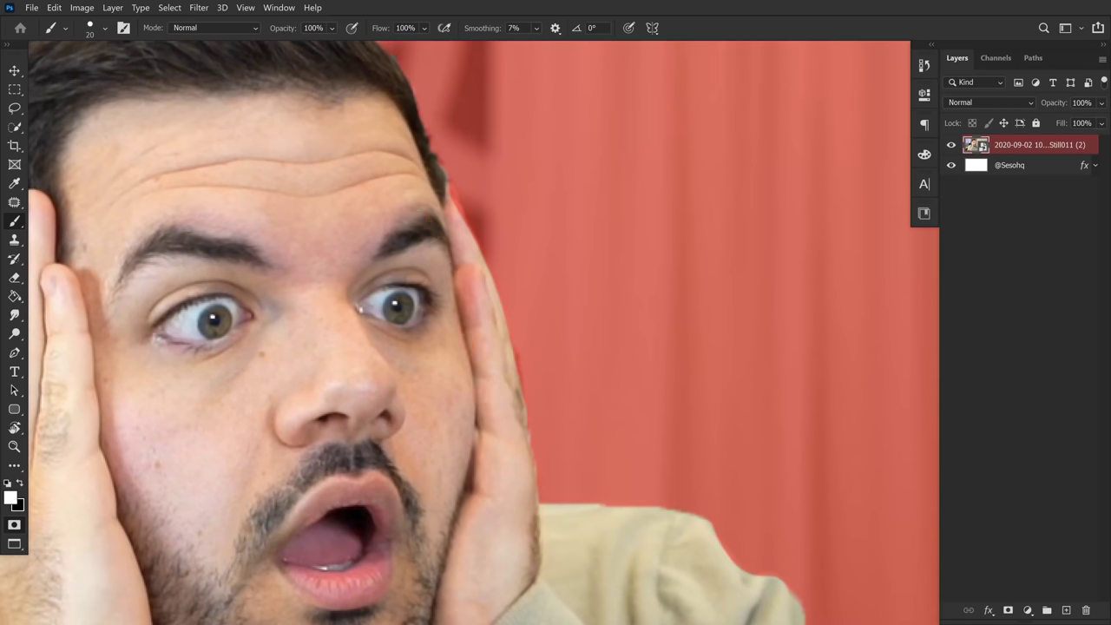
pyautogui.scroll(2, 501, 330)
pyautogui.hscroll(-8, 500, 330)
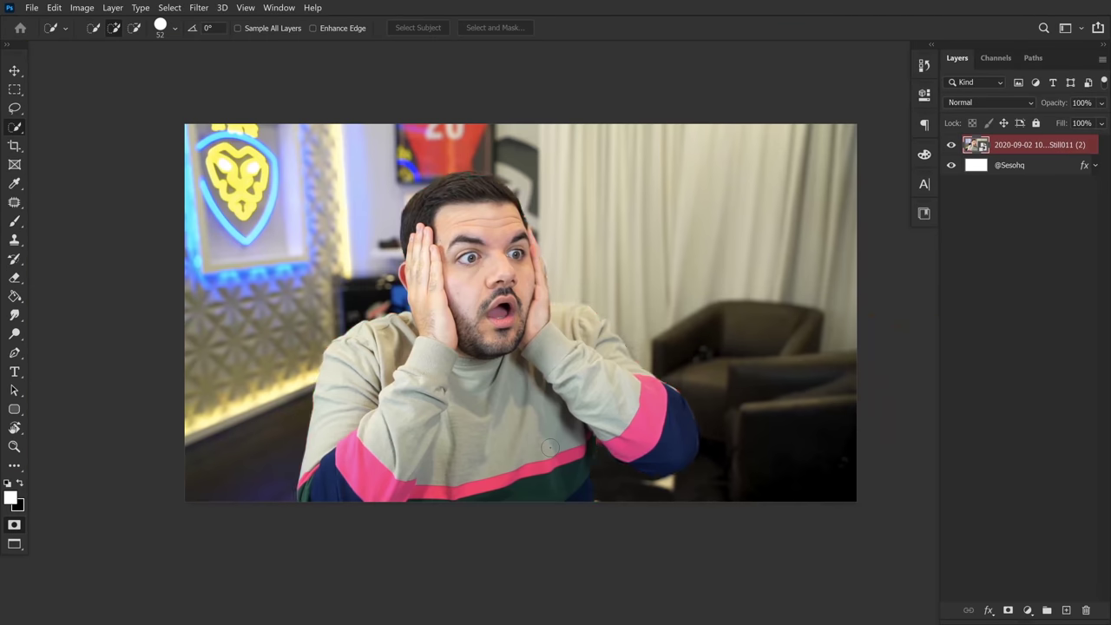
# Exit Quick Mask and add a layer mask from the selection to hide the background
pyautogui.press('q')
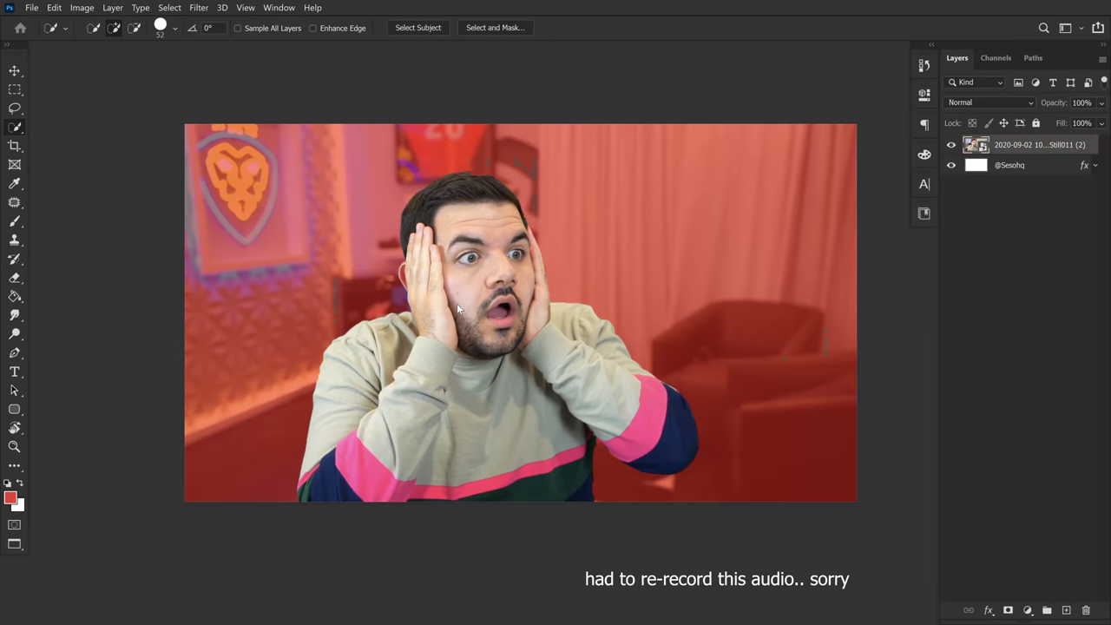
pyautogui.press('q')
pyautogui.moveTo(506, 329); pyautogui.dragTo(485, 340)
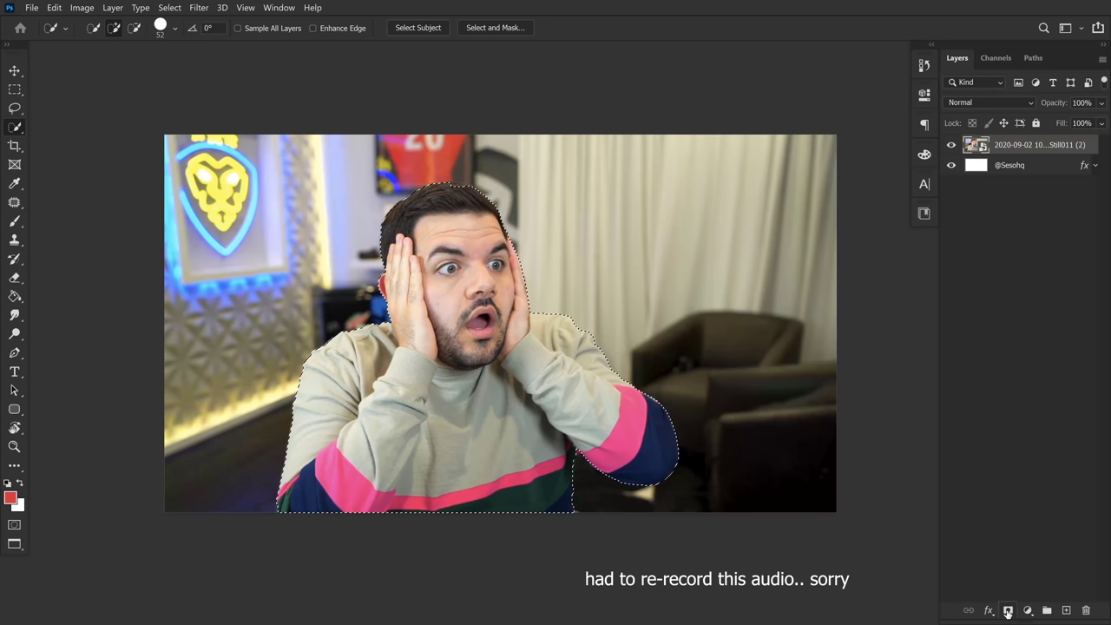
pyautogui.click(1006, 610)
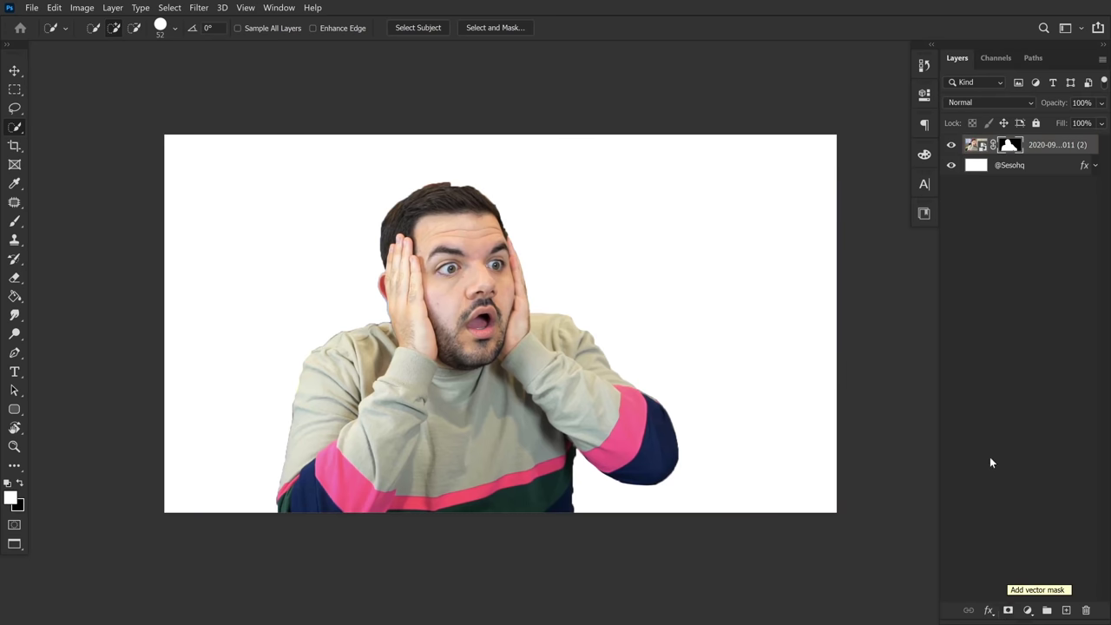
# Brush white on the layer mask to restore the missing hair and the sweater's shoulder edge
pyautogui.press('b')
pyautogui.scroll(5, 460, 179)
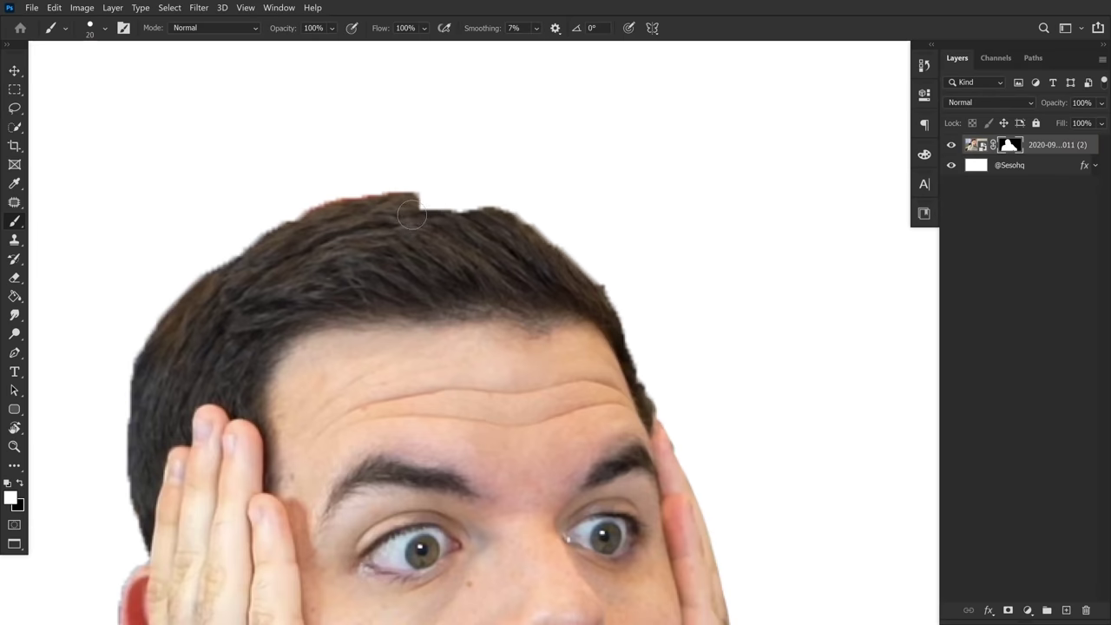
pyautogui.moveTo(413, 215); pyautogui.dragTo(467, 221)
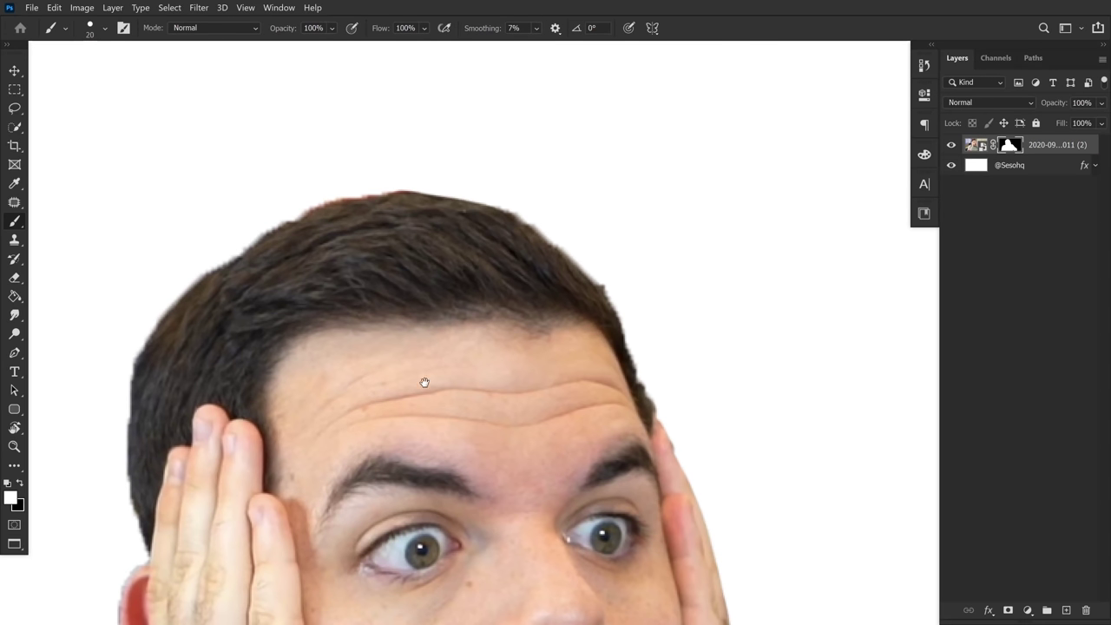
pyautogui.moveTo(424, 381); pyautogui.dragTo(528, 158)
pyautogui.moveTo(382, 218); pyautogui.dragTo(526, 297)
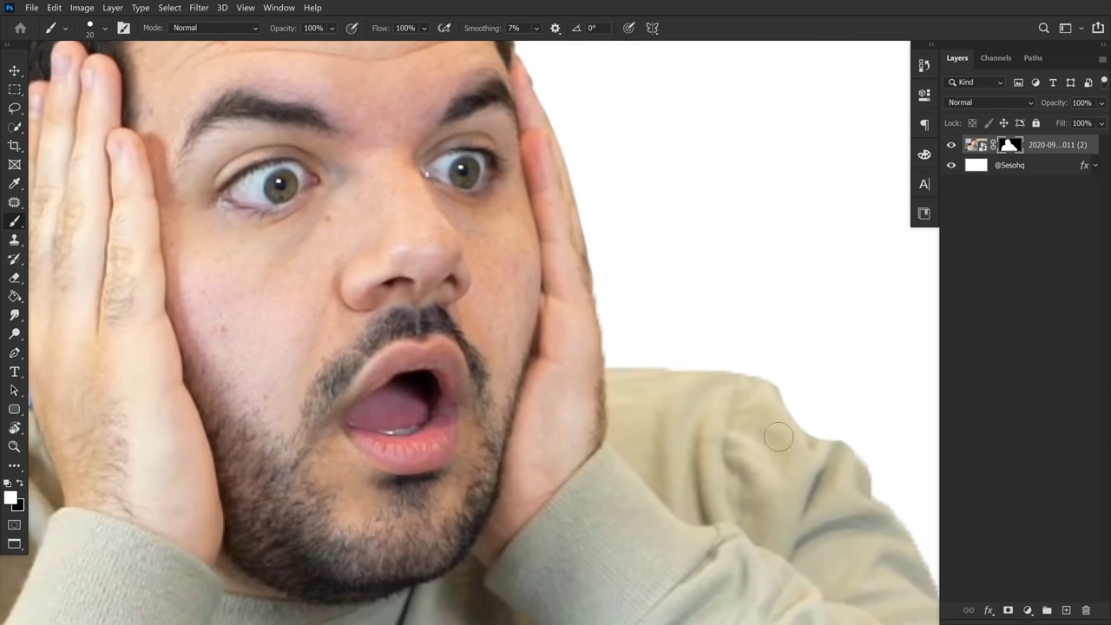
pyautogui.moveTo(785, 418); pyautogui.dragTo(829, 453)
pyautogui.scroll(-5, 776, 418)
pyautogui.scroll(2, 625, 328)
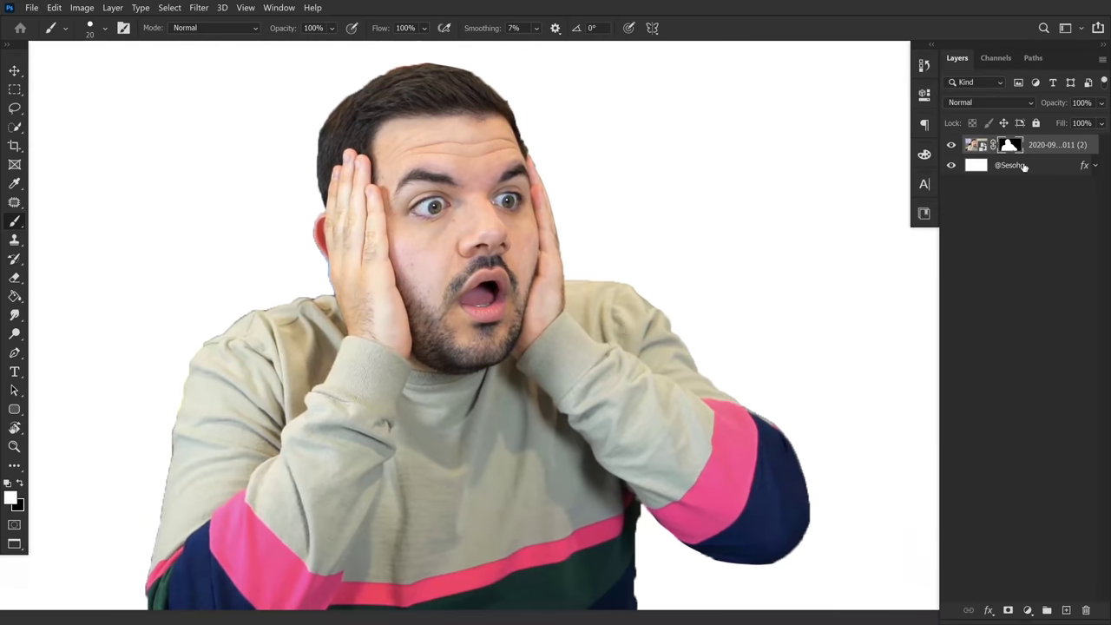
pyautogui.press('Tab')
pyautogui.press('Tab')
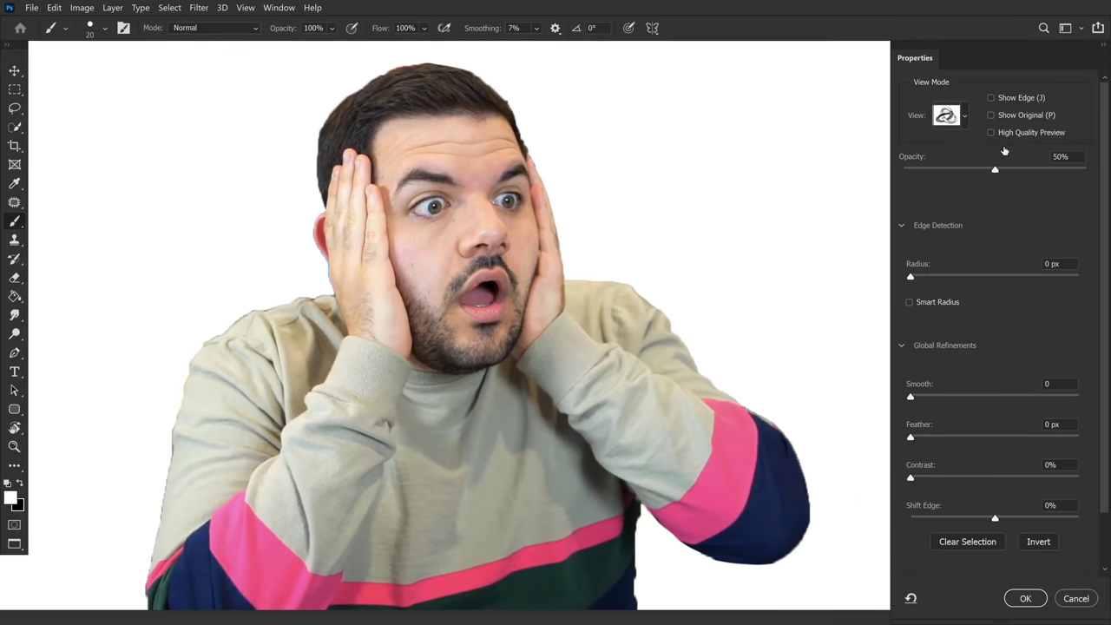
# In Select and Mask, set Contrast 37%, Shift Edge -46% and Smooth 31, then apply with OK
pyautogui.click(972, 478)
pyautogui.moveTo(994, 518); pyautogui.dragTo(950, 519)
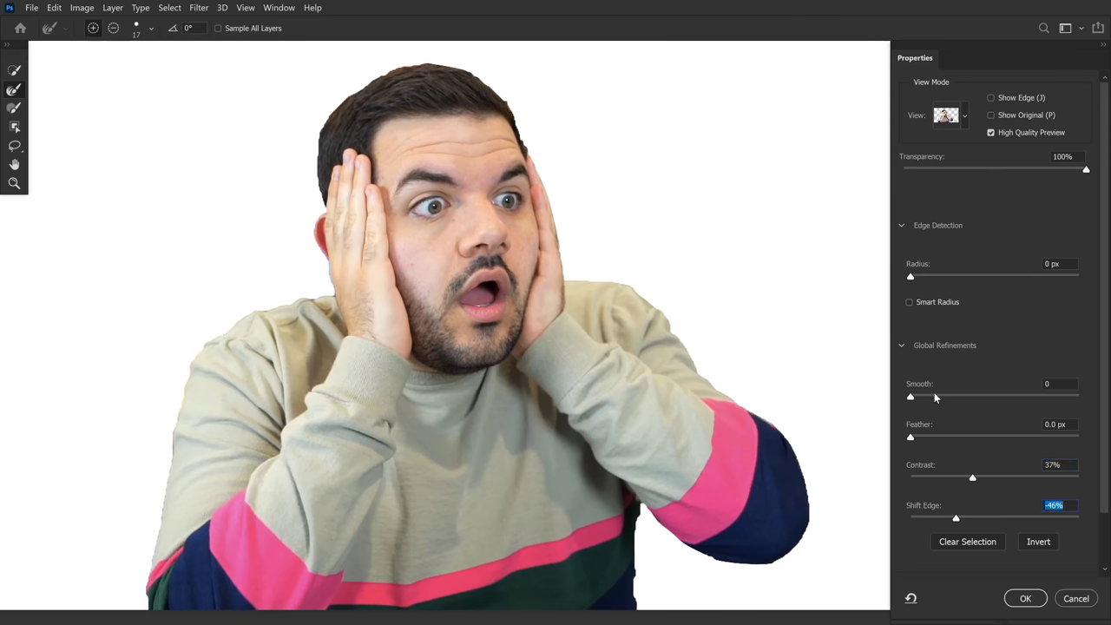
pyautogui.moveTo(942, 395); pyautogui.dragTo(952, 395)
pyautogui.click(962, 395)
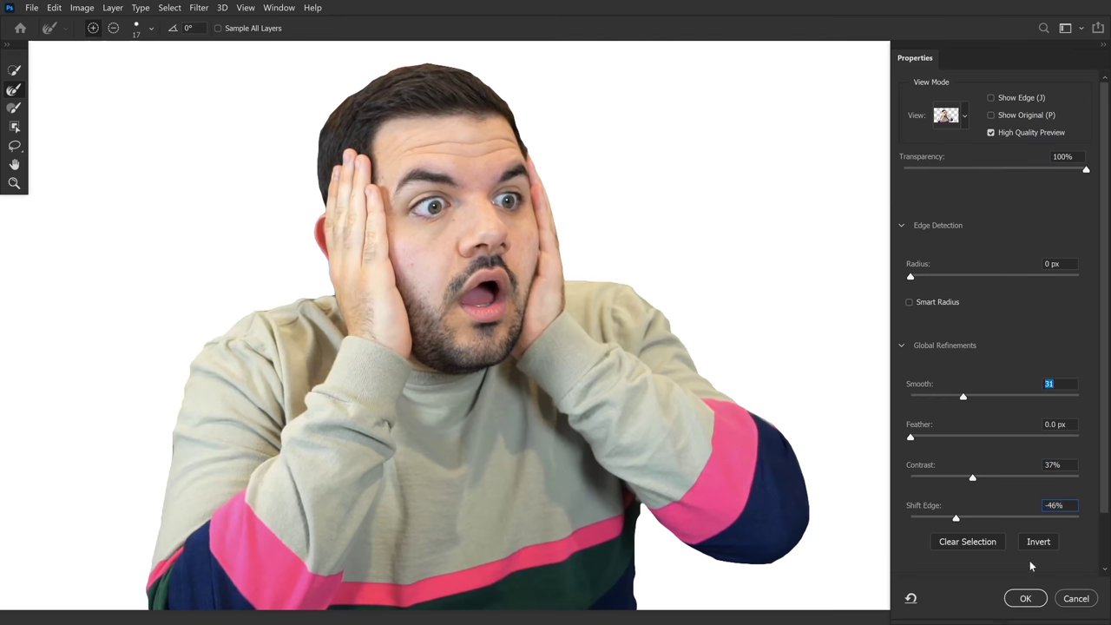
pyautogui.click(1025, 599)
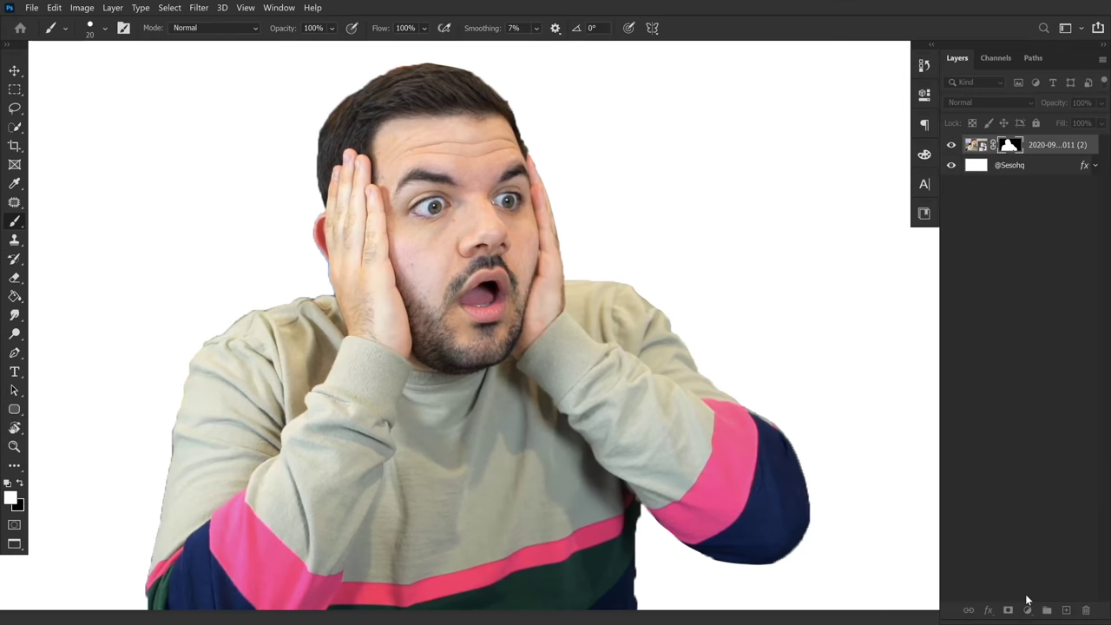
pyautogui.click(950, 145)
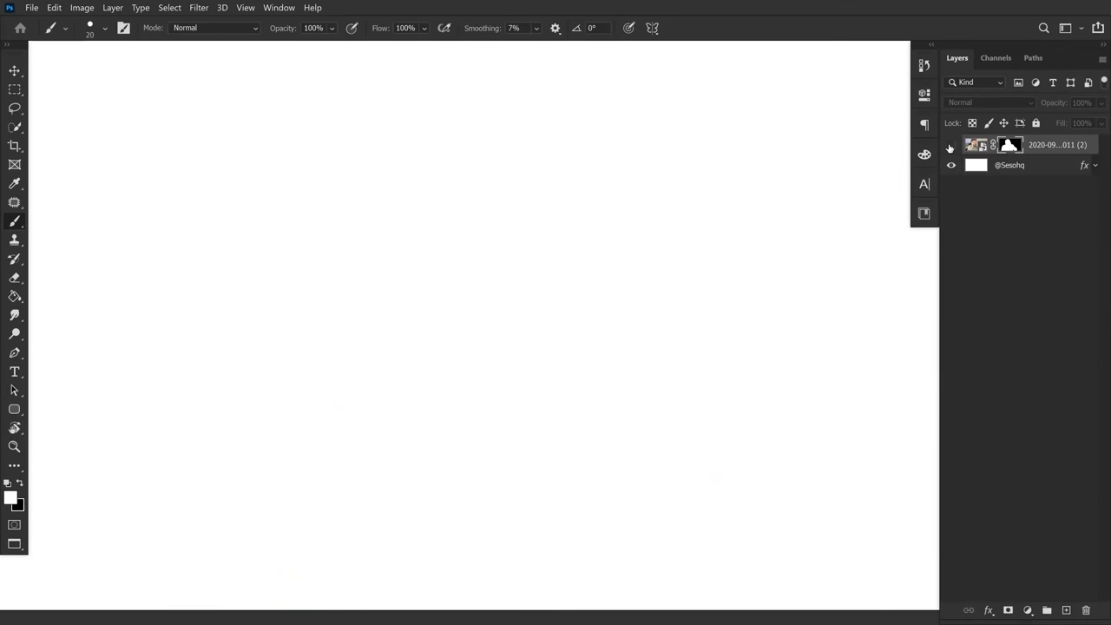
pyautogui.click(950, 145)
pyautogui.hotkey('ctrl', '-')
pyautogui.hotkey('ctrl', '-')
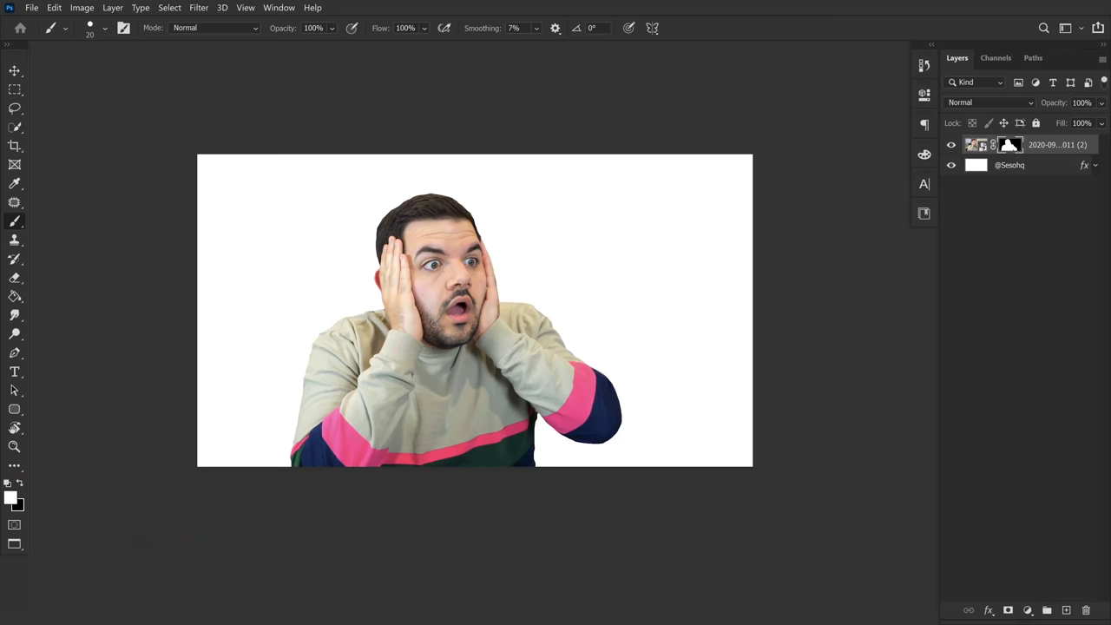